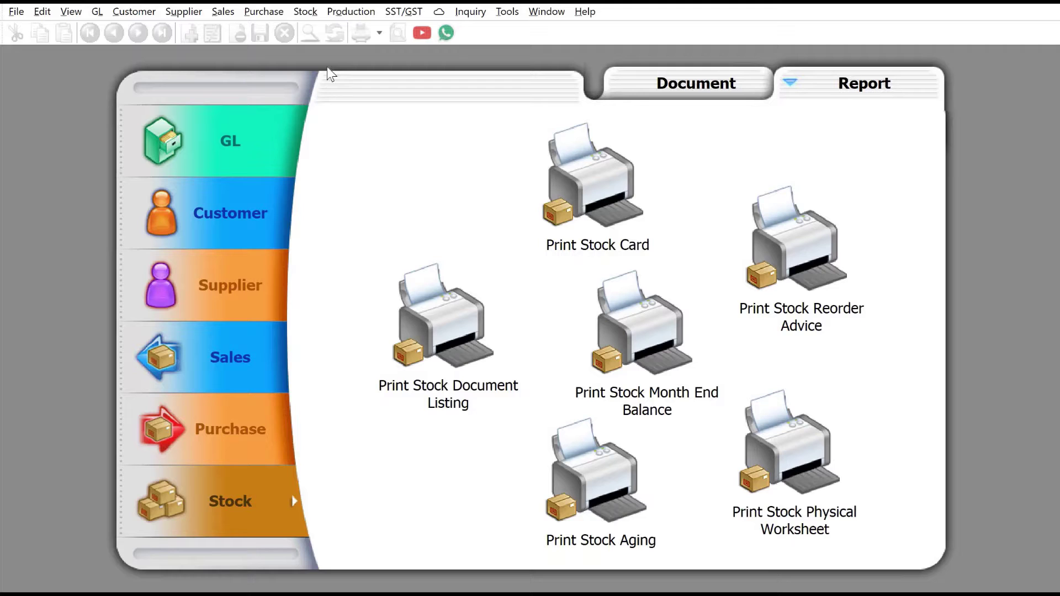
- Open Stock > Maintain Batch to list the existing glove batches and their dates
click(307, 12)
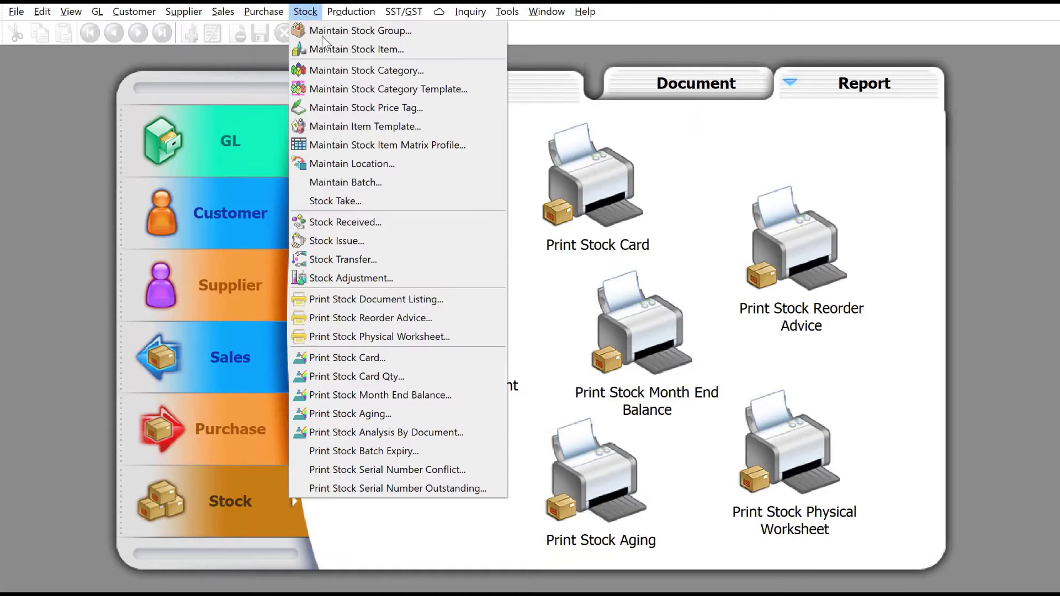
click(375, 181)
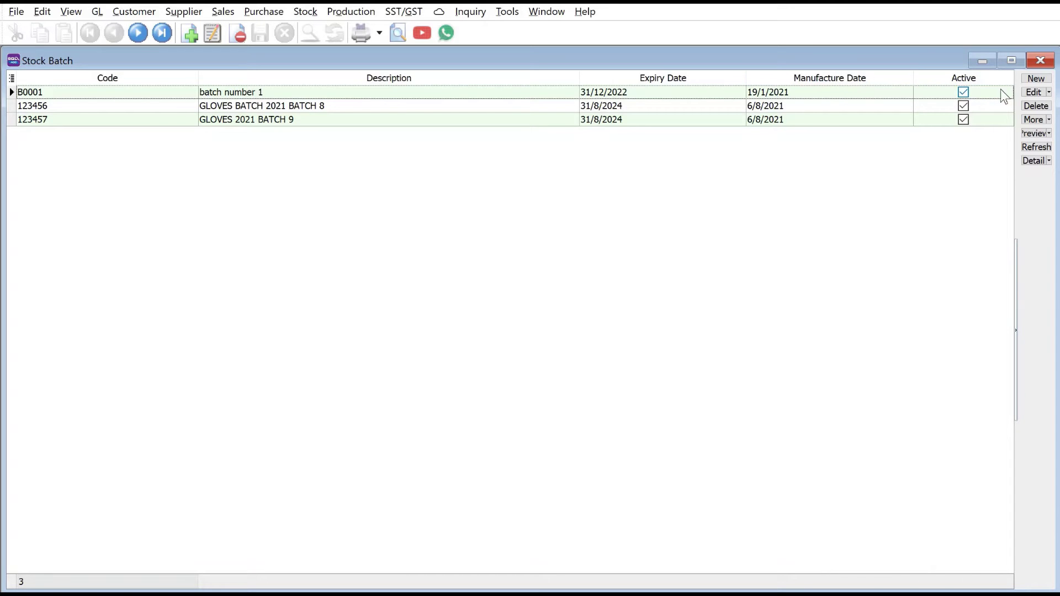
- Create a new stock batch with code 123458 and description 'GLOVES BATCH 10 2021'
click(1034, 81)
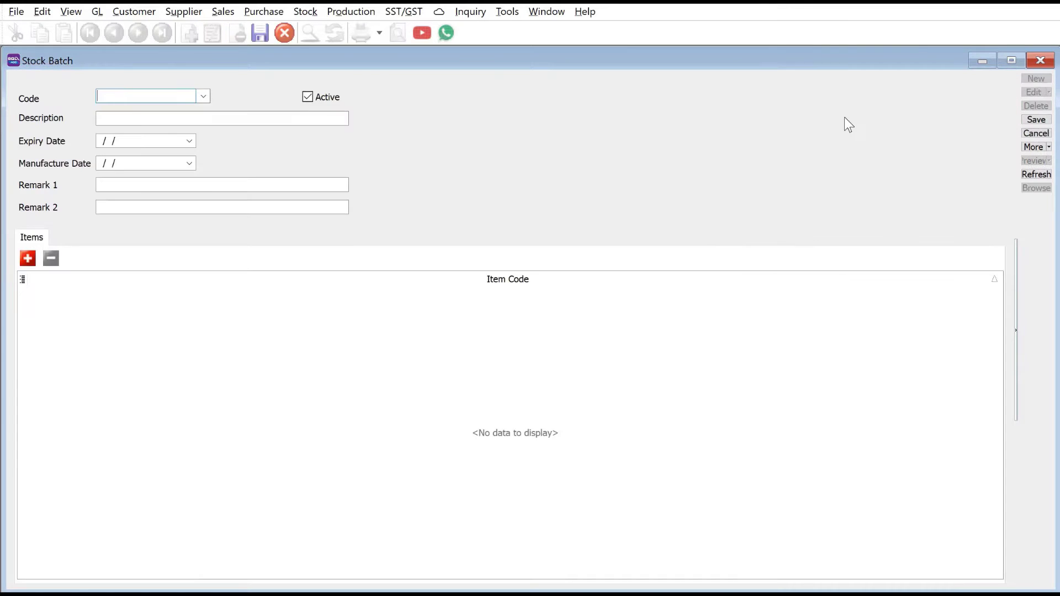
text(123458)
key(Tab)
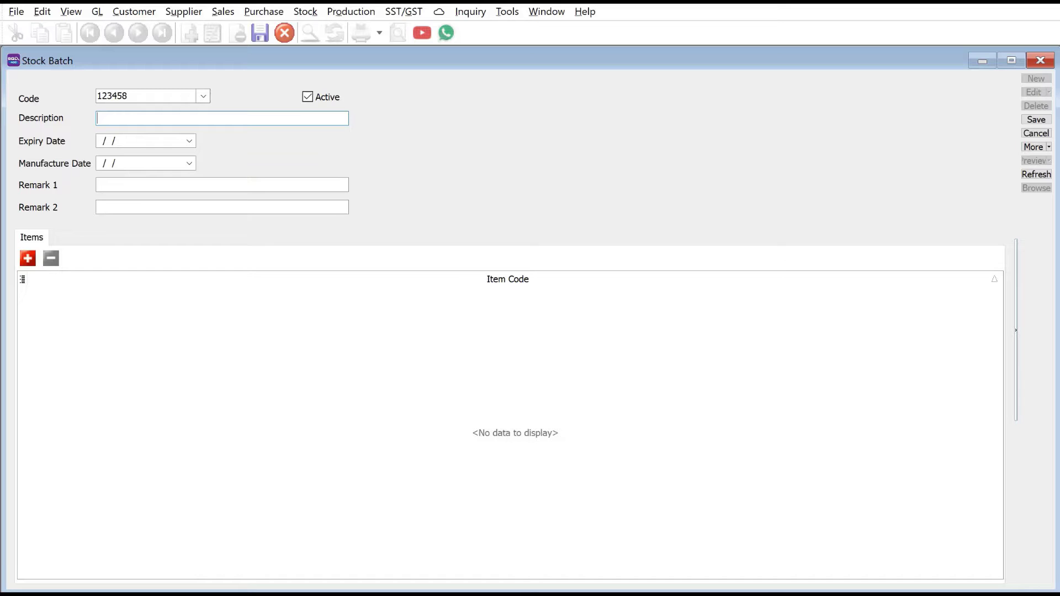
text(GLOVES BATCH 10 2021)
key(Tab)
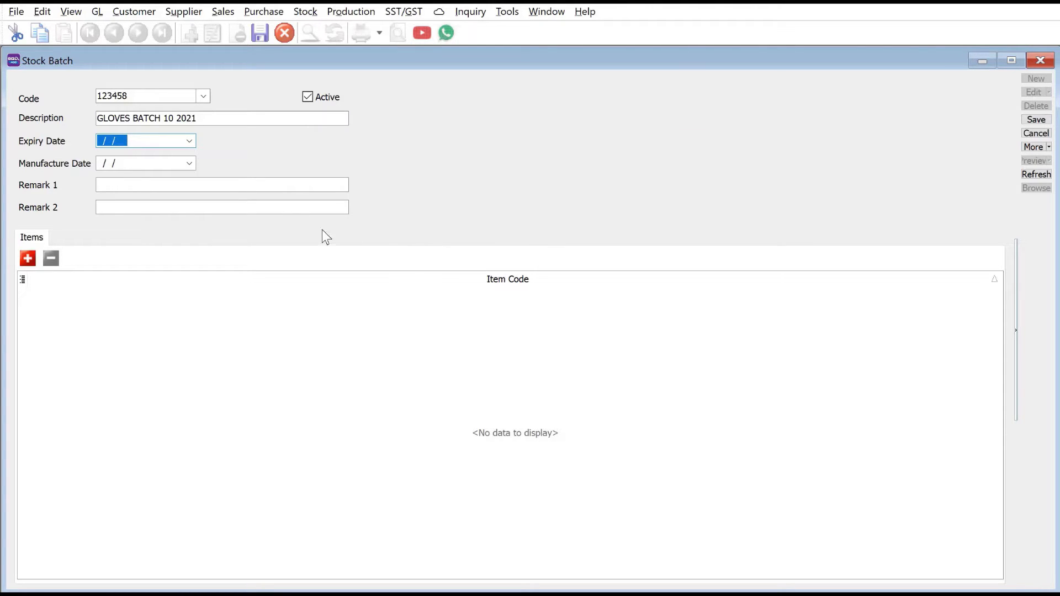
- Set the batch expiry date to 31/08/2025 and manufacture date to 06/08/2021
click(192, 141)
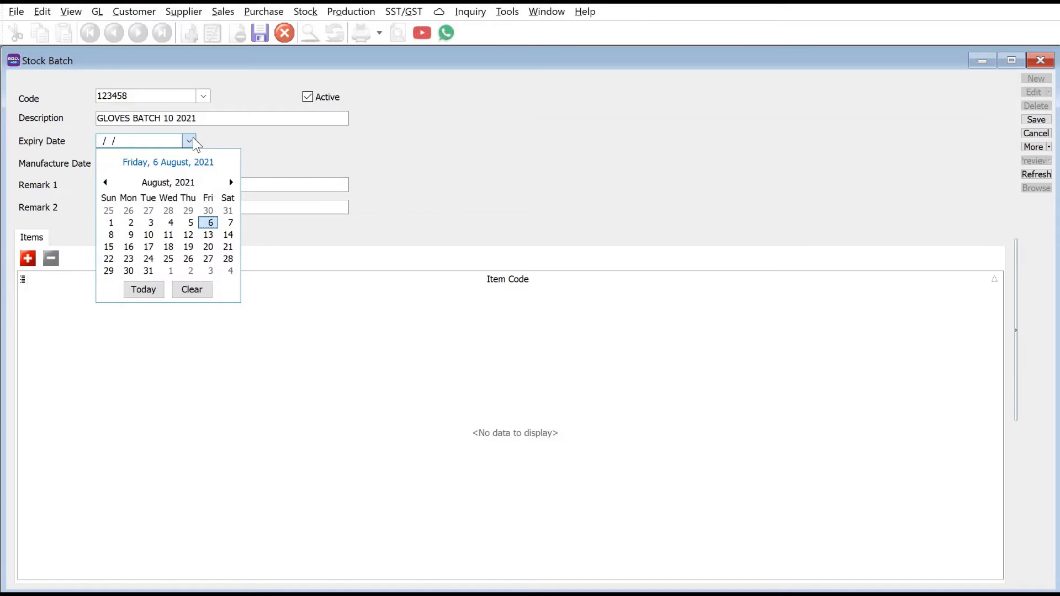
click(184, 182)
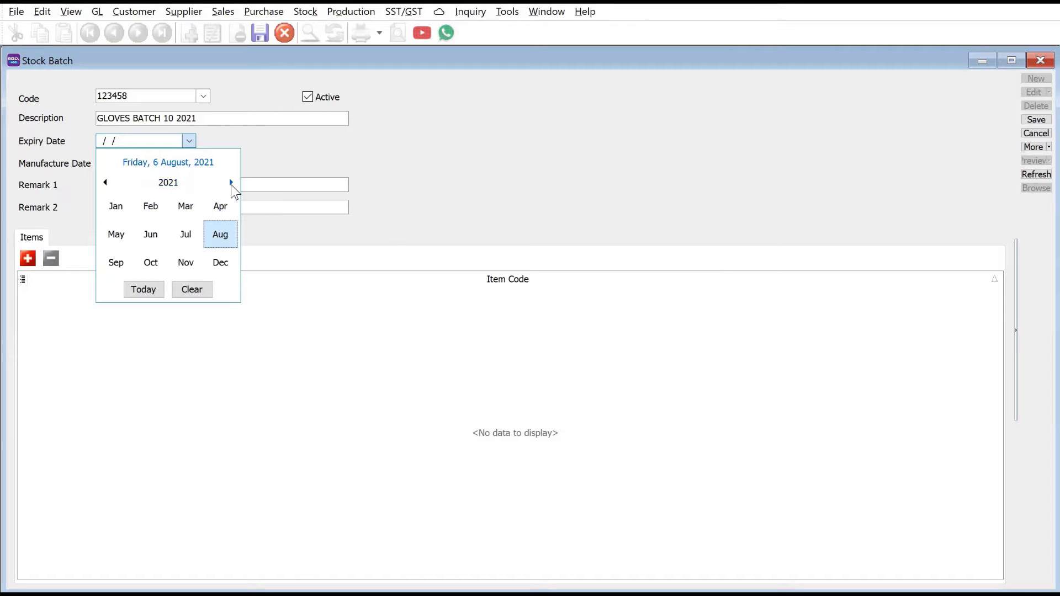
click(231, 183)
click(231, 182)
click(231, 183)
click(231, 183)
click(219, 242)
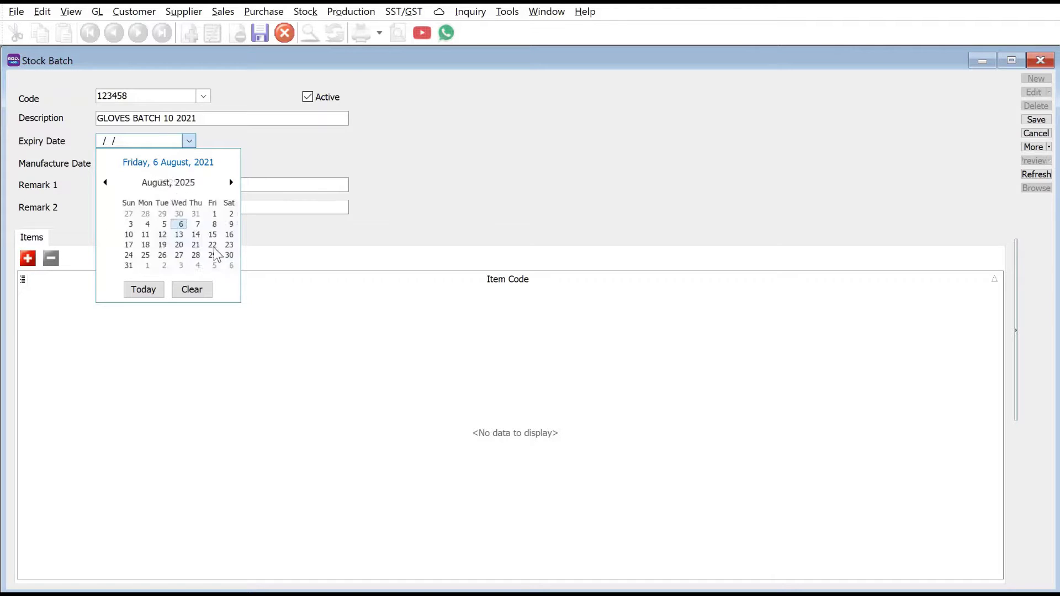
click(115, 272)
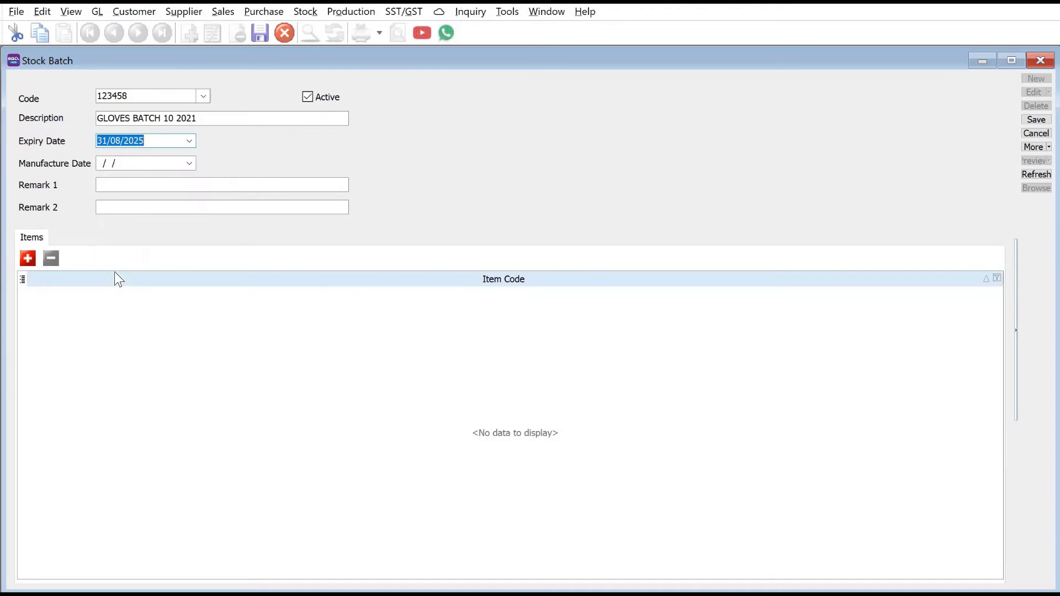
click(189, 163)
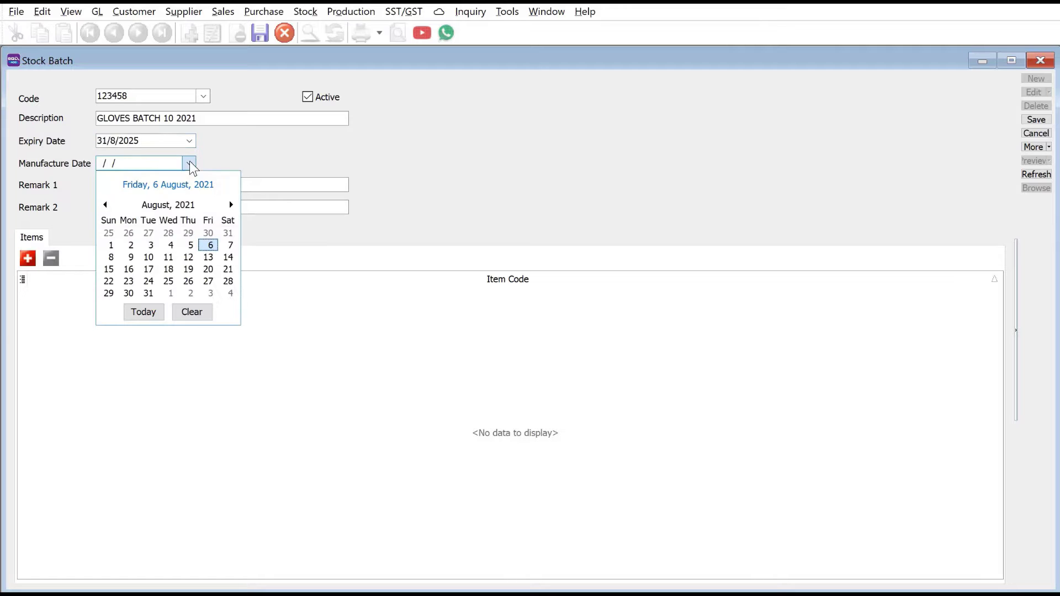
click(208, 246)
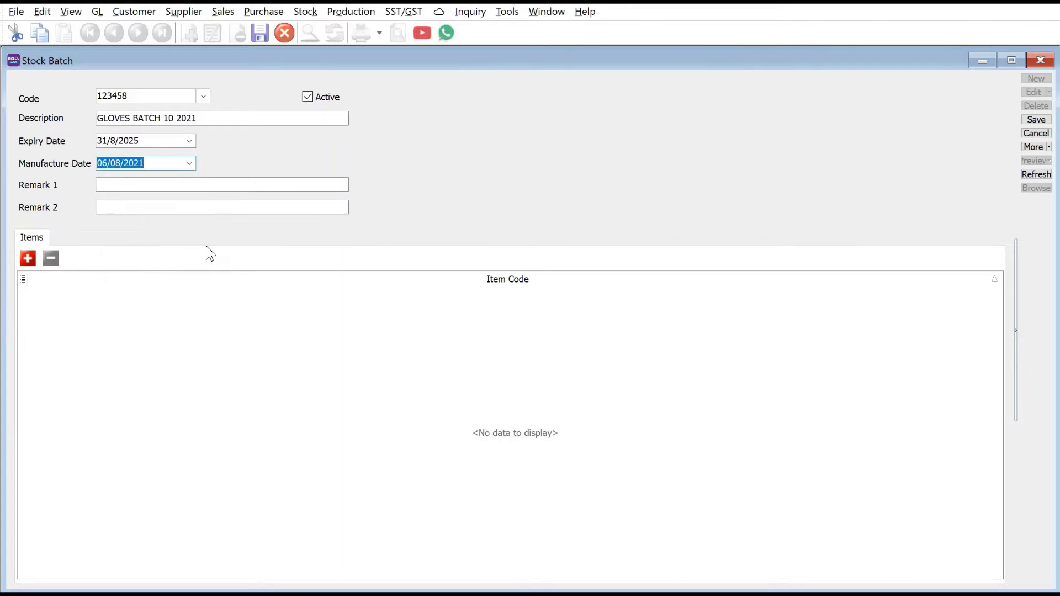
- Add item A1001 GLOVES to batch 123458 and save the batch
click(26, 258)
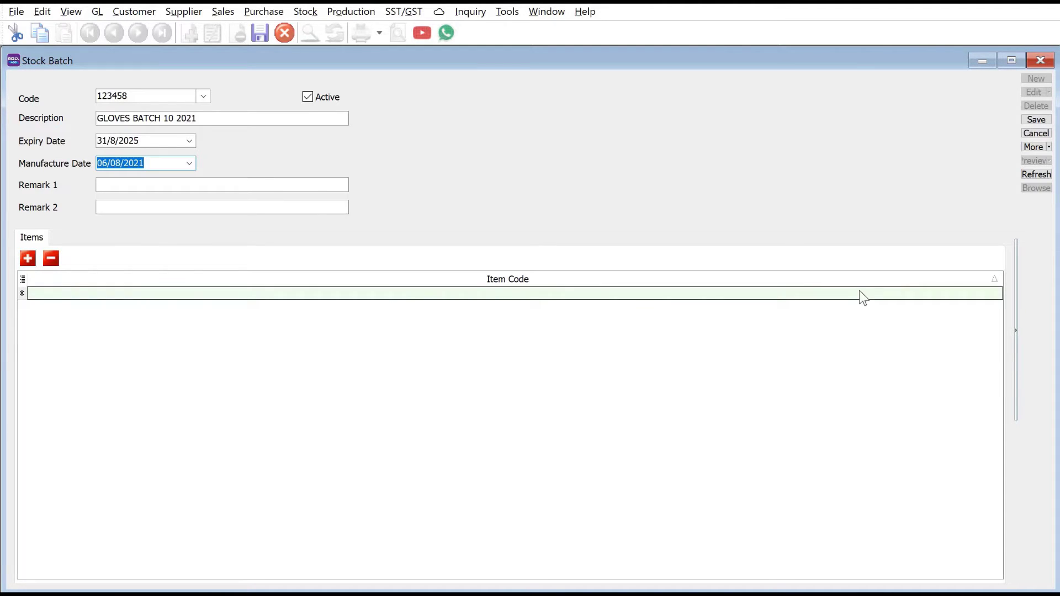
click(977, 299)
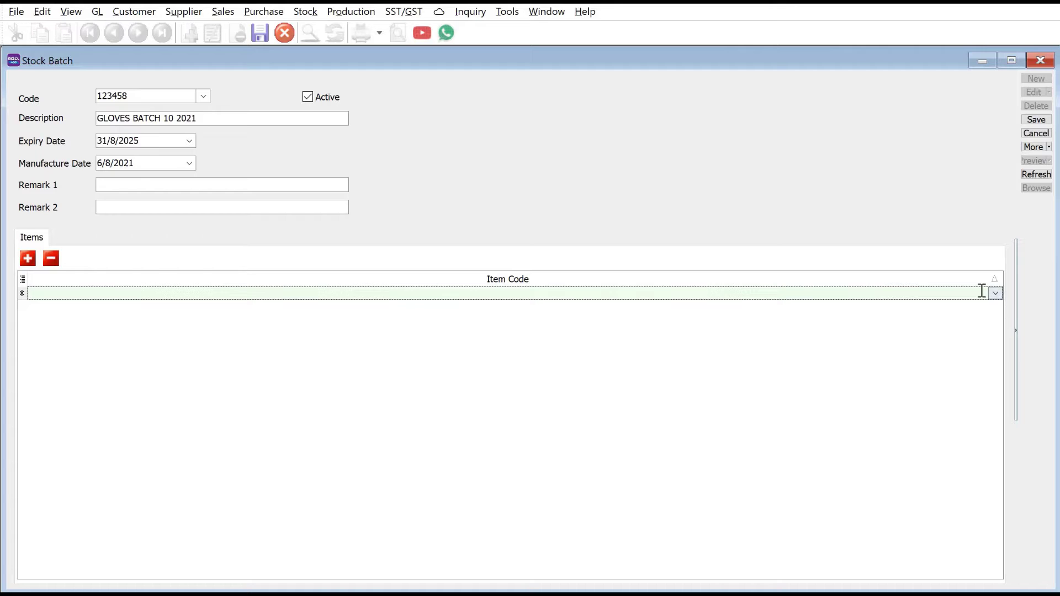
text(GLOVE)
key(Return)
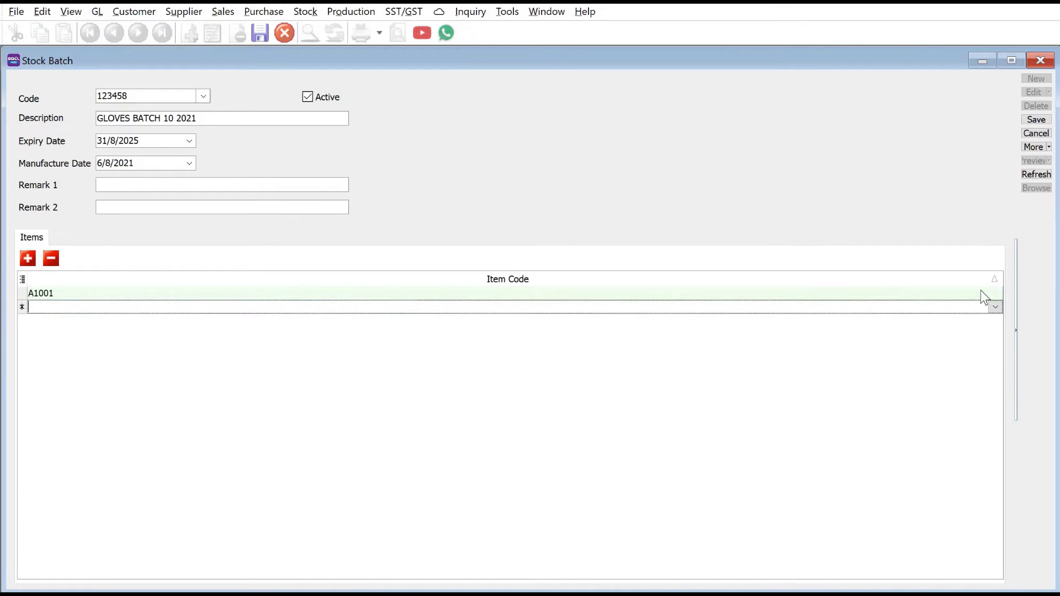
click(985, 297)
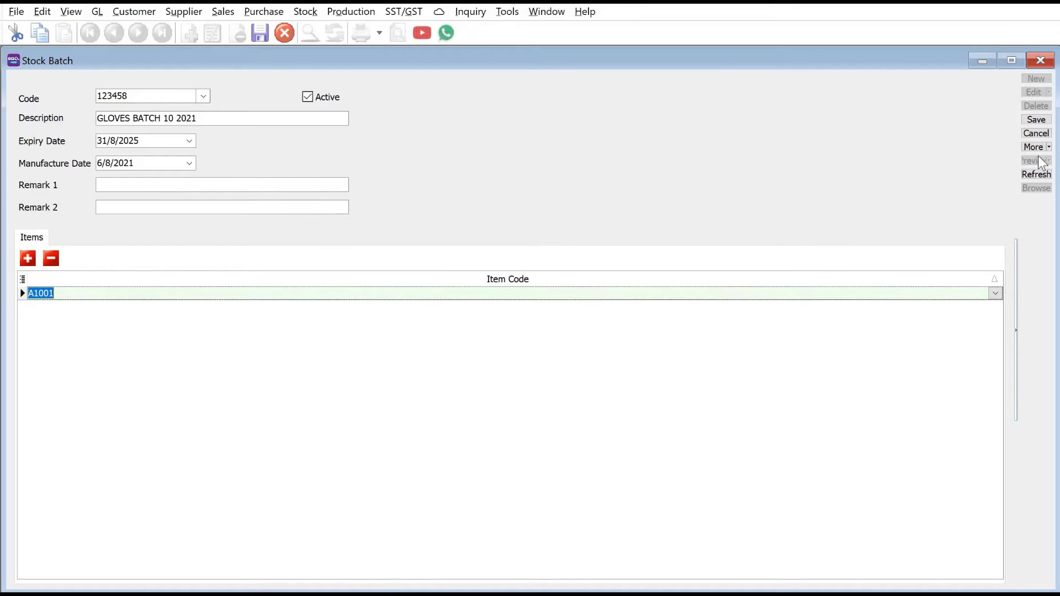
click(1036, 120)
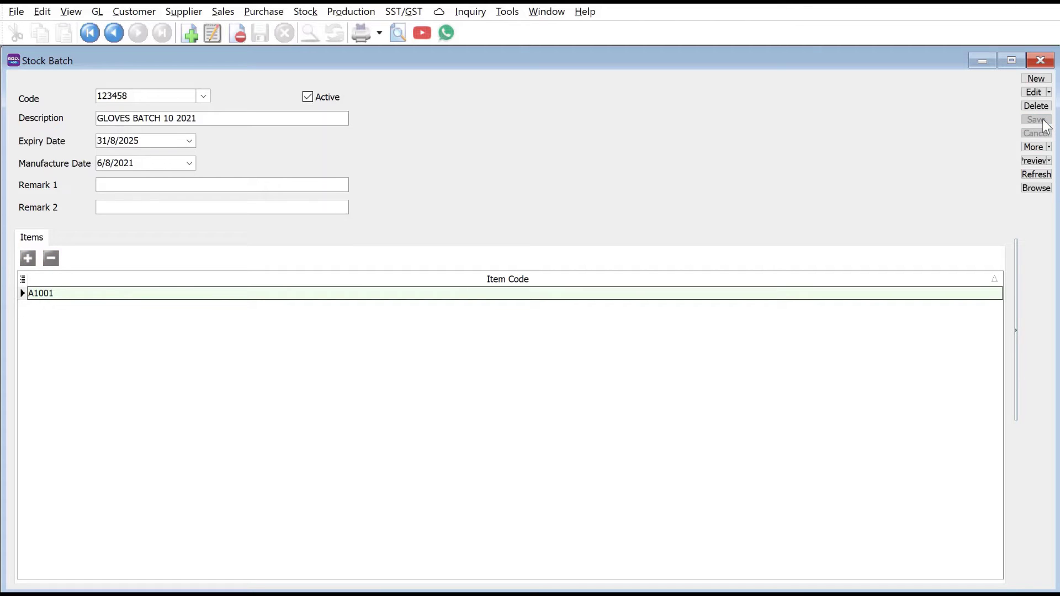
- Create another stock batch with code 123459 and description 'GLOVES BATCH 11 2021'
click(1030, 80)
text(1234)
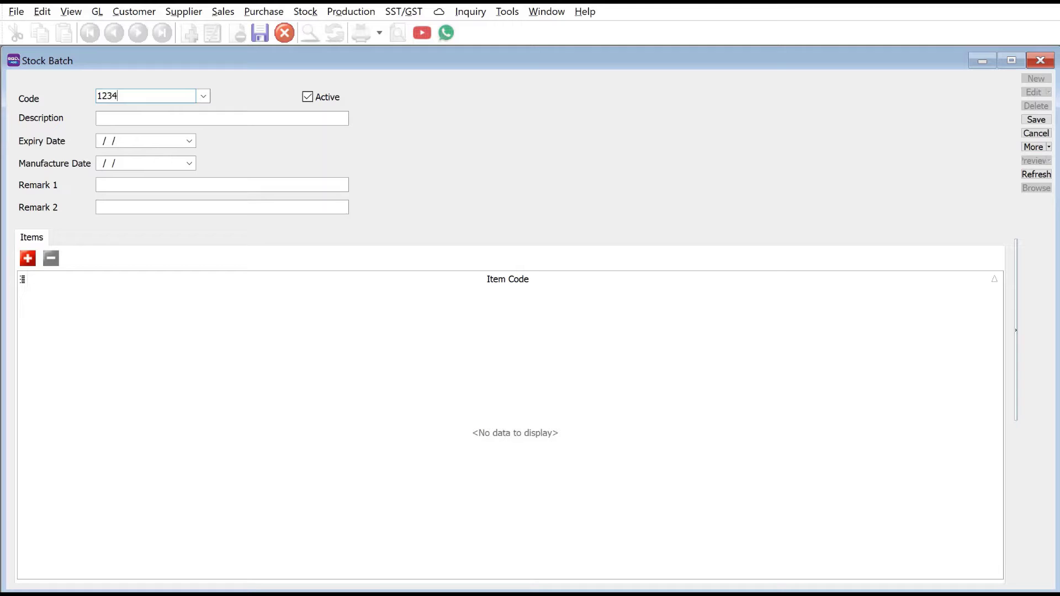
text(59)
key(Tab)
text(GLOVES BATCH)
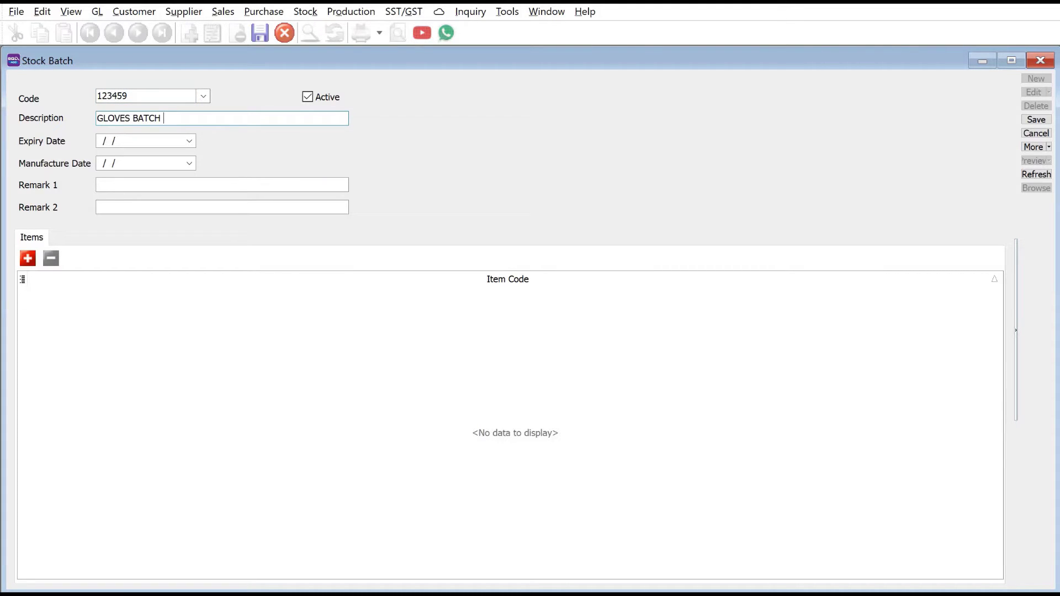
text( 11 2021)
key(Tab)
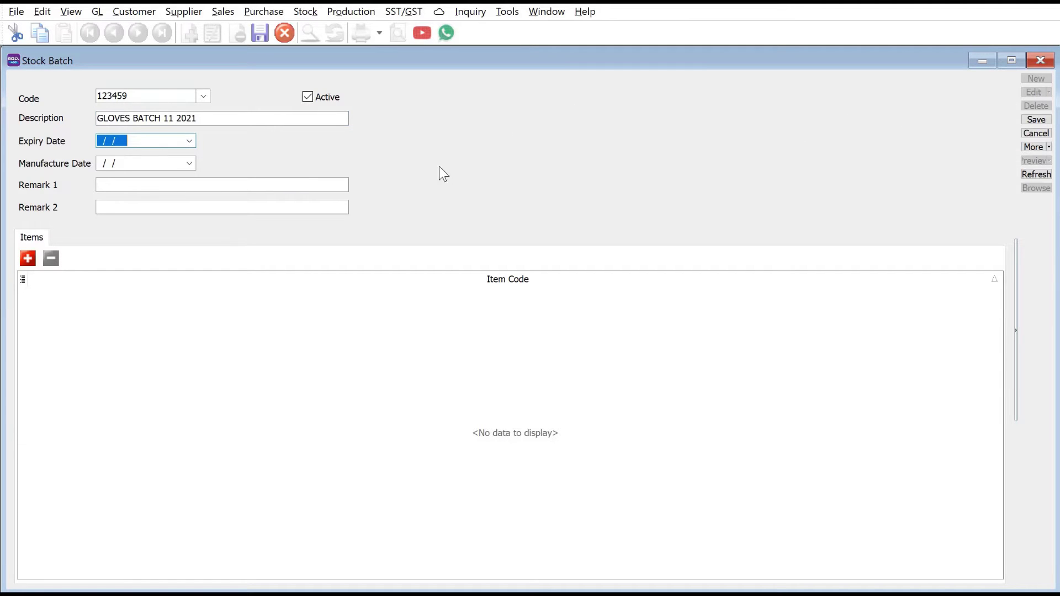
- Set expiry 31/08/2025 and manufacture date 06/08/2021, and add an empty item row
click(191, 143)
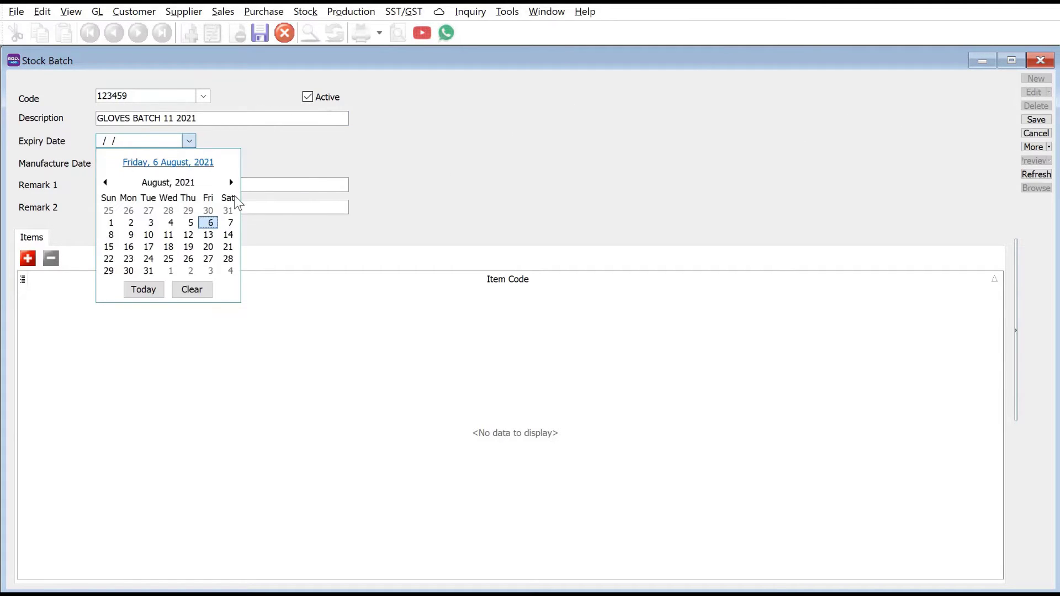
click(174, 182)
click(231, 182)
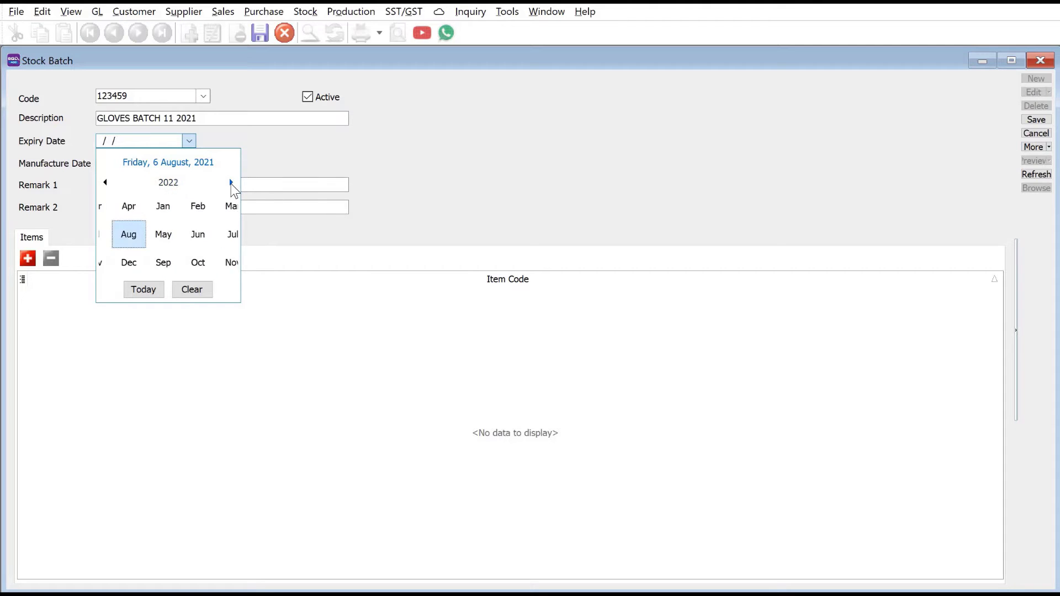
click(231, 182)
click(230, 183)
click(231, 182)
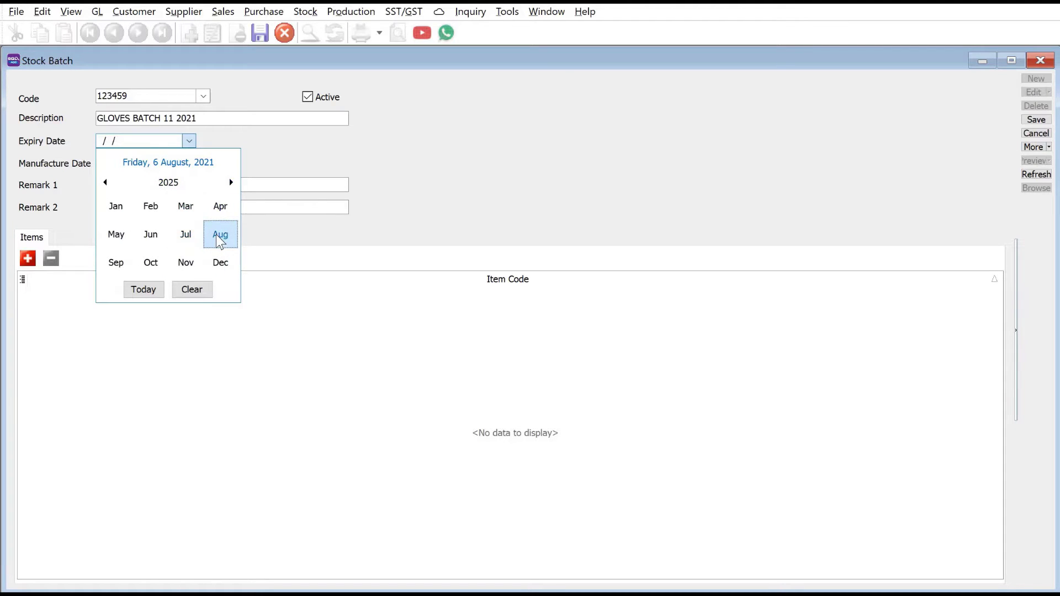
click(220, 234)
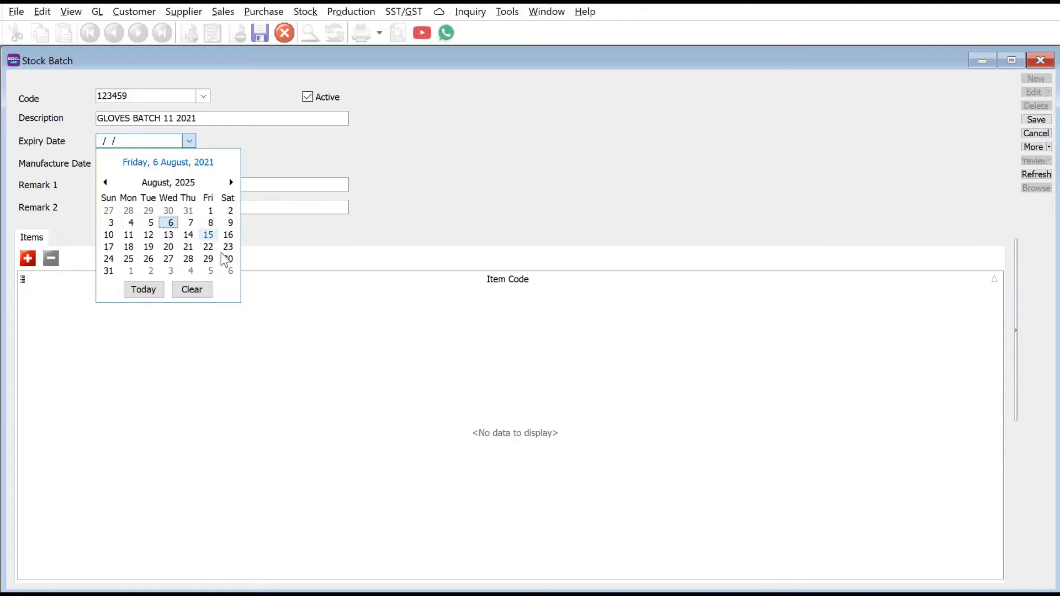
click(109, 271)
click(190, 165)
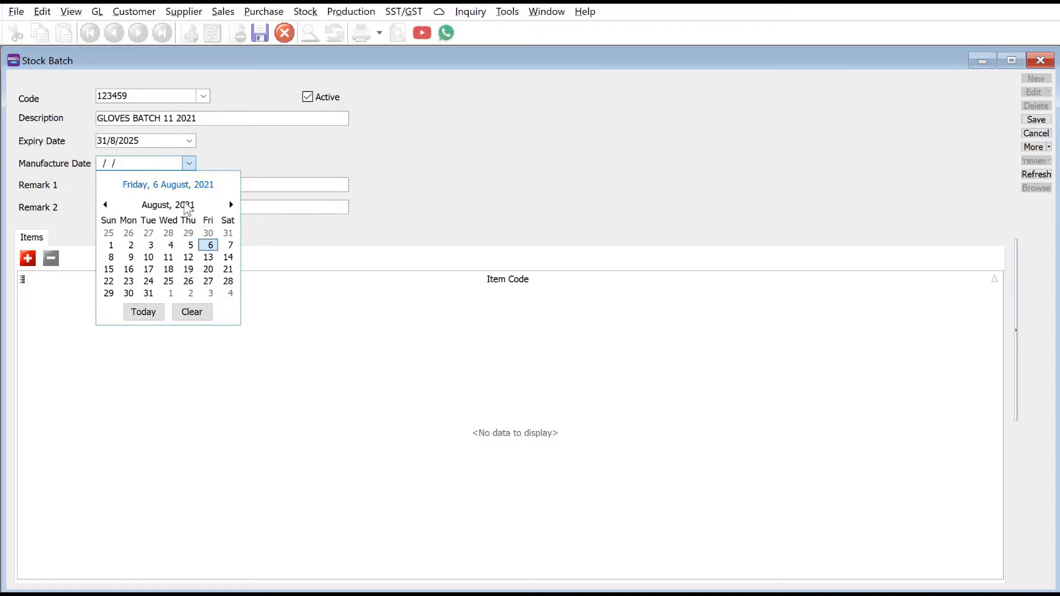
click(211, 243)
click(27, 258)
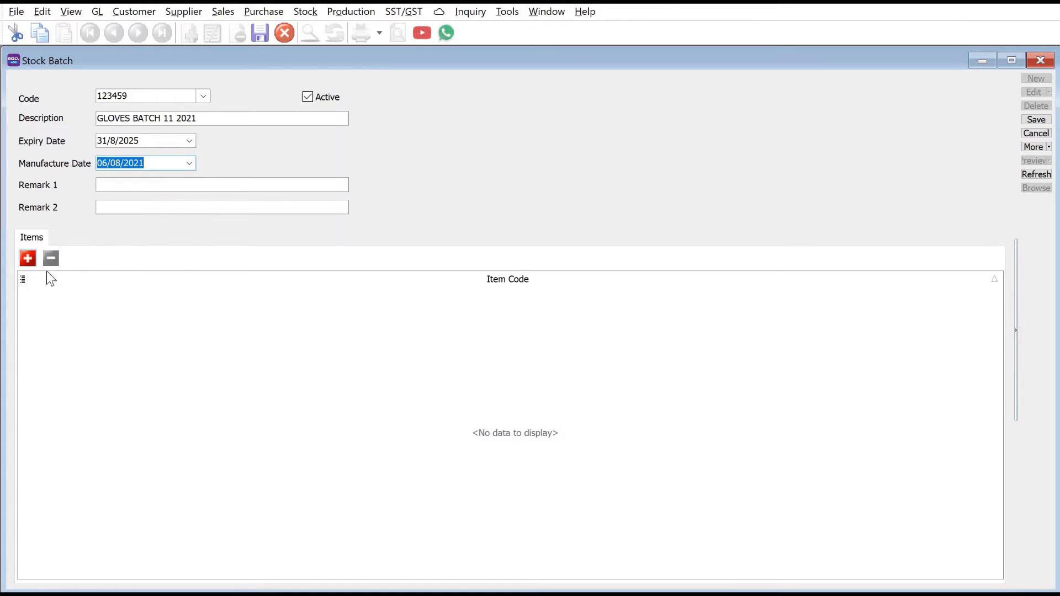
- Link item A1001 GLOVES to batch 123459, save the batch, and close its window
click(169, 293)
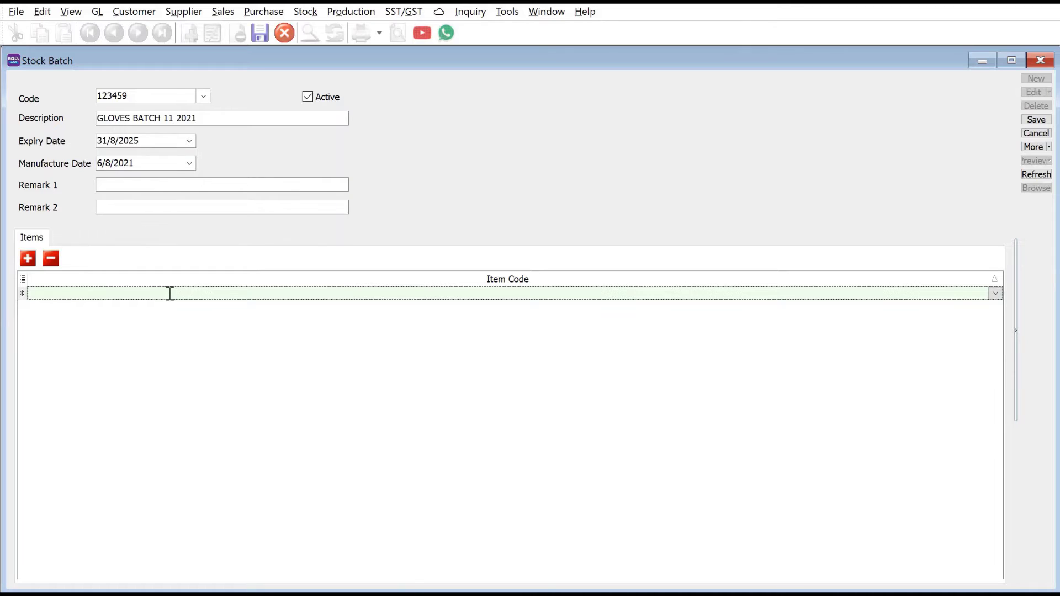
text(GLOVE)
key(Return)
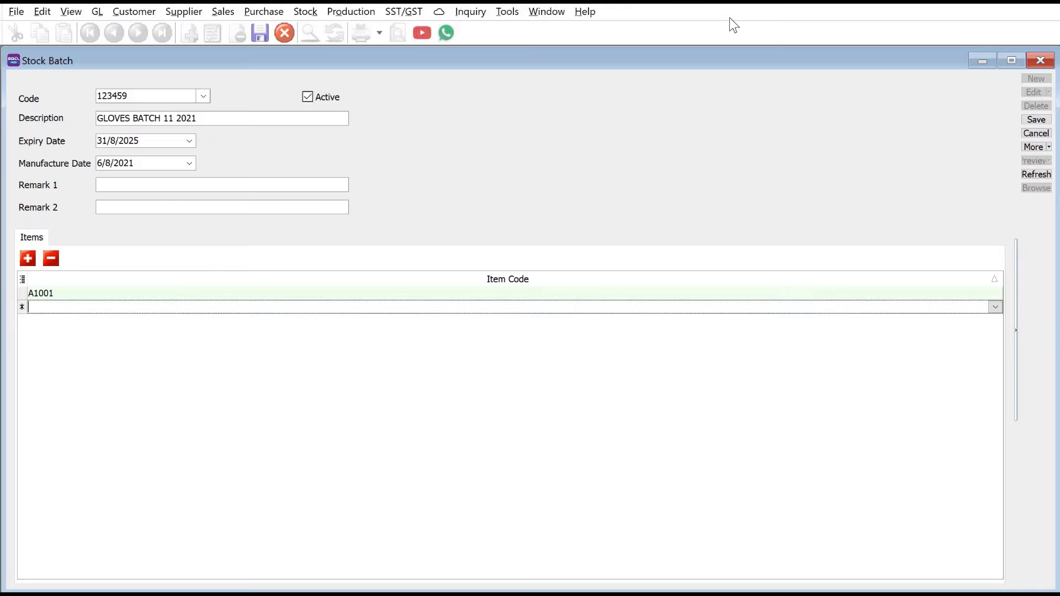
click(1035, 119)
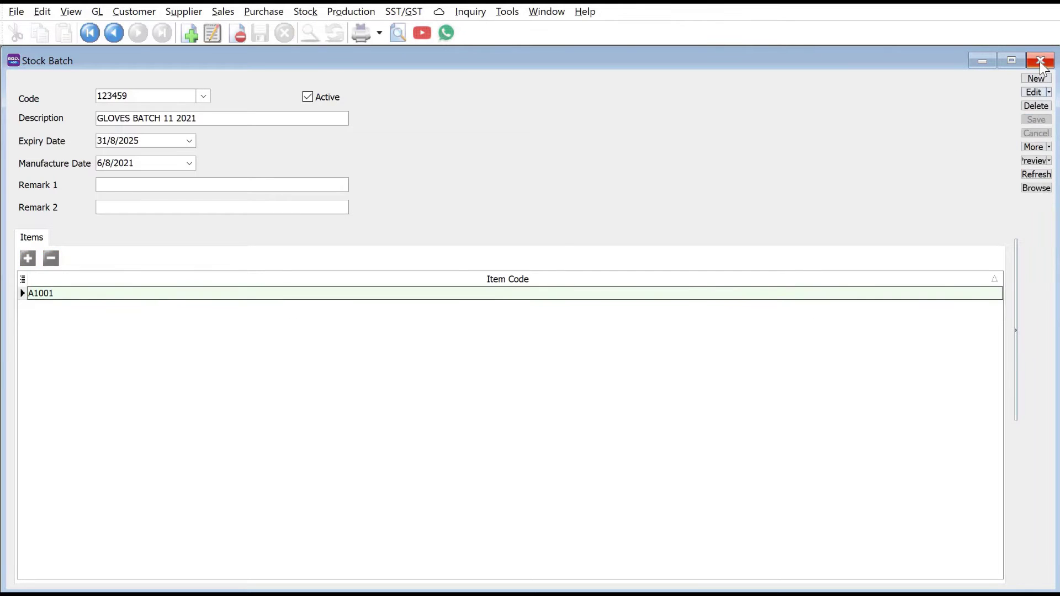
click(1038, 62)
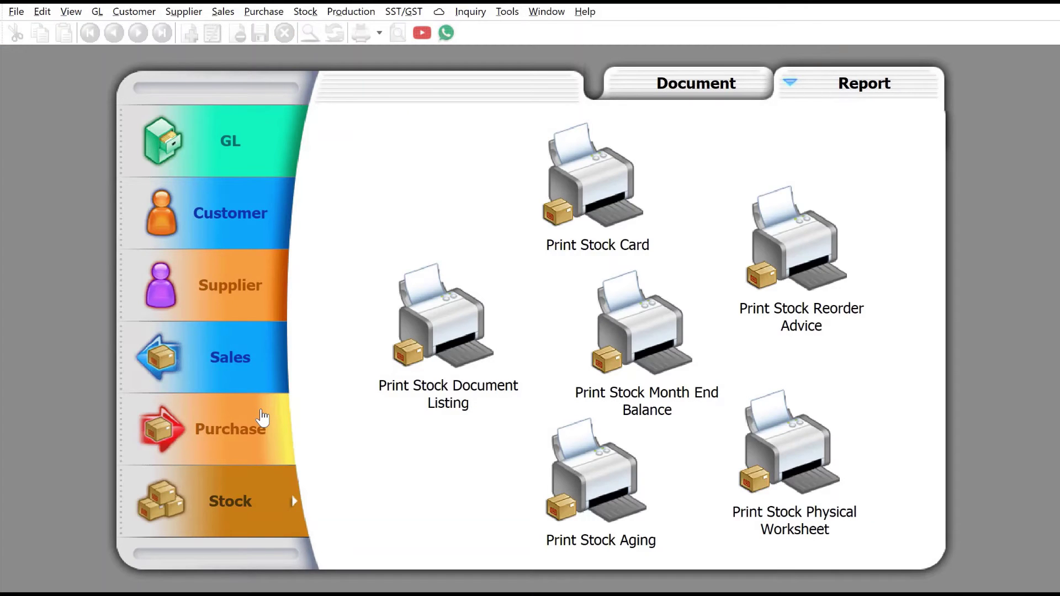
- Open the Purchase Invoice records from the Purchase documents
click(262, 418)
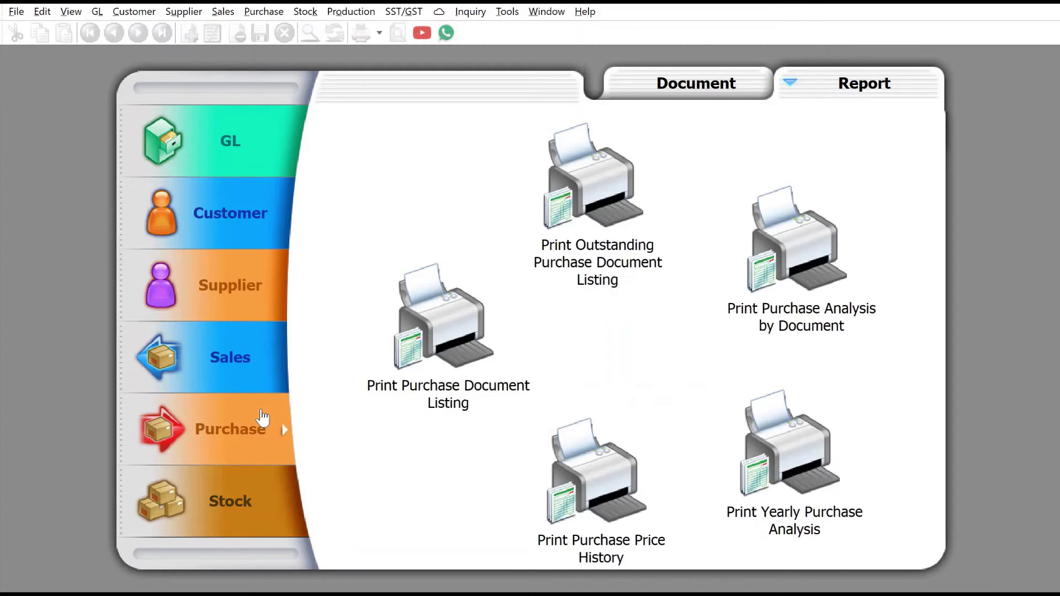
click(670, 93)
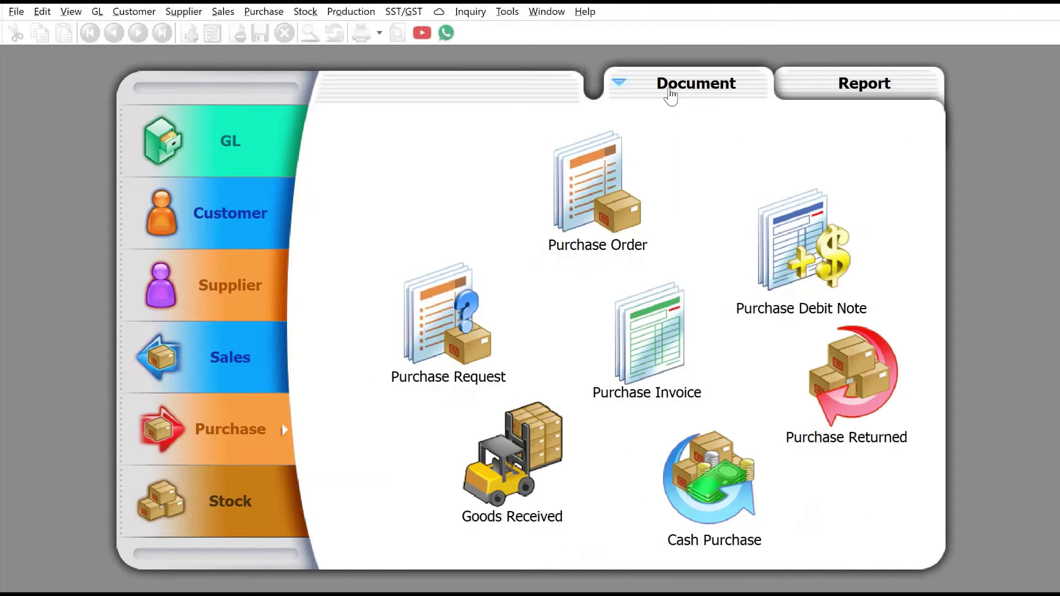
click(666, 352)
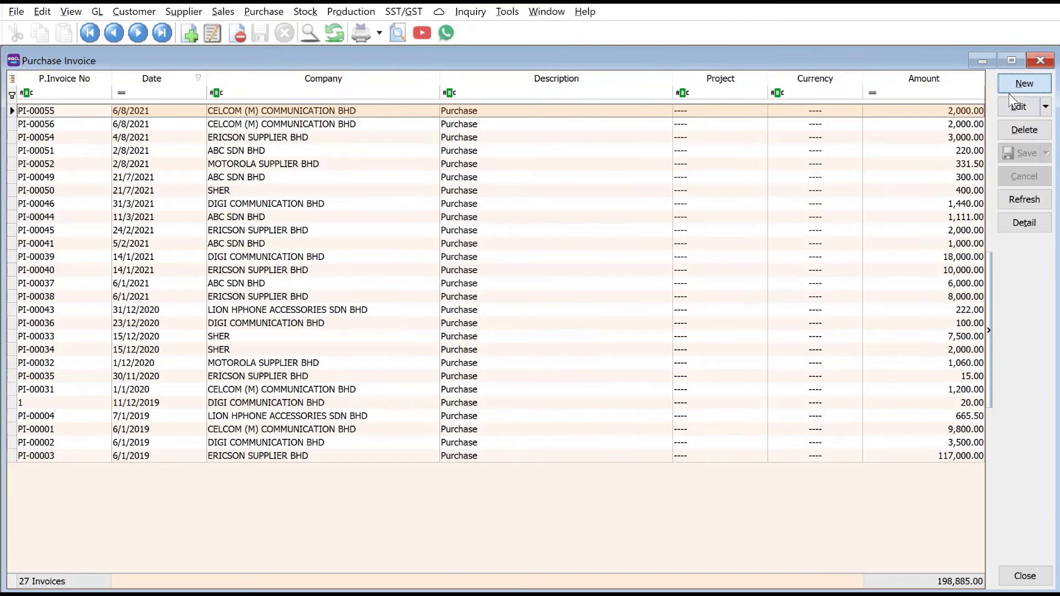
- Start a new purchase invoice and choose its supplier
click(1023, 84)
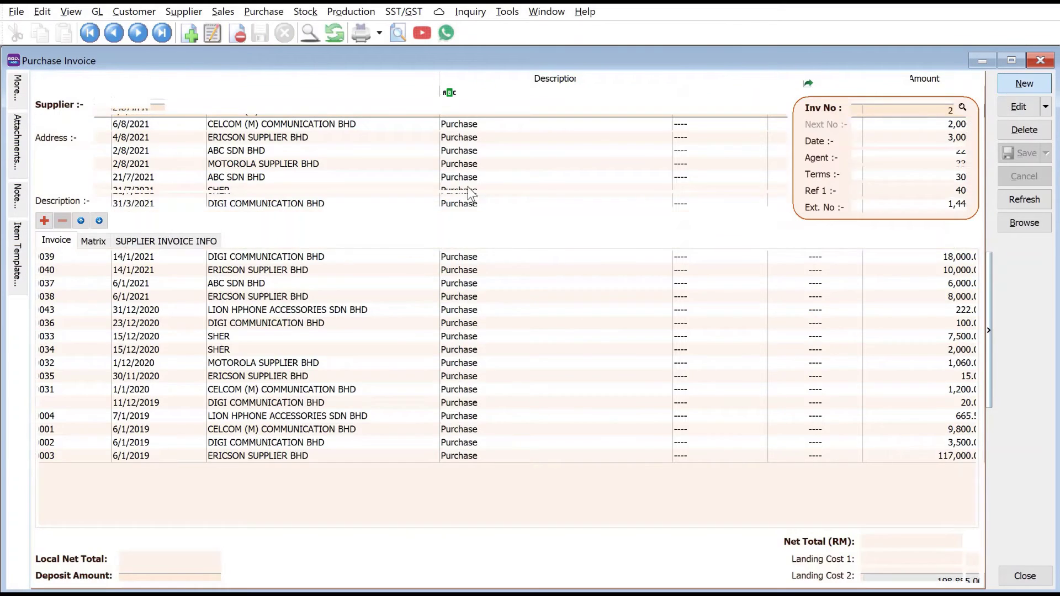
click(159, 107)
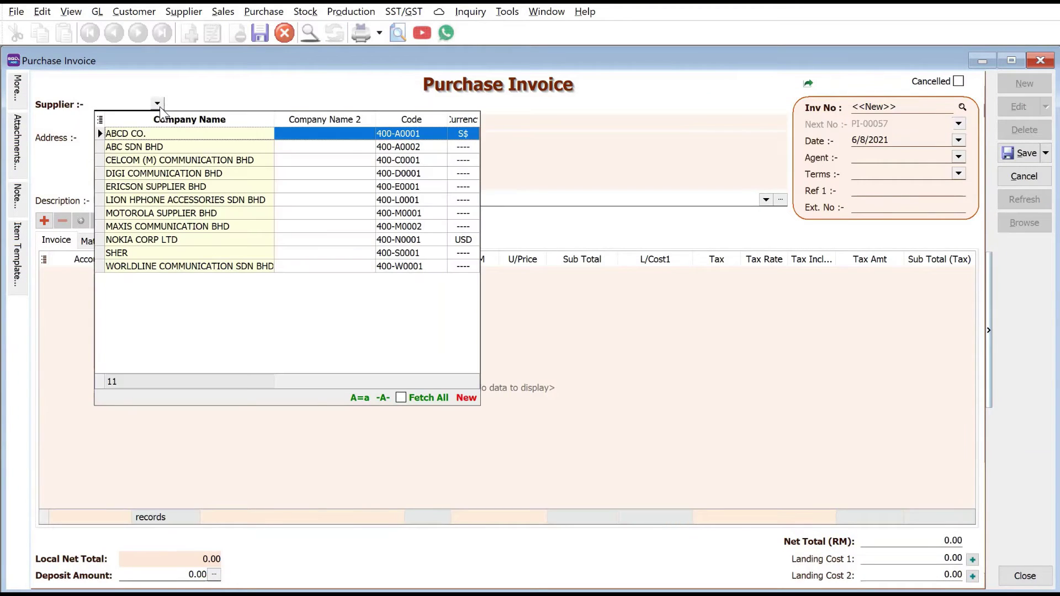
click(192, 257)
- Add a line of 100 A1001 GLOVES in batch 123458 at unit price 90
click(44, 221)
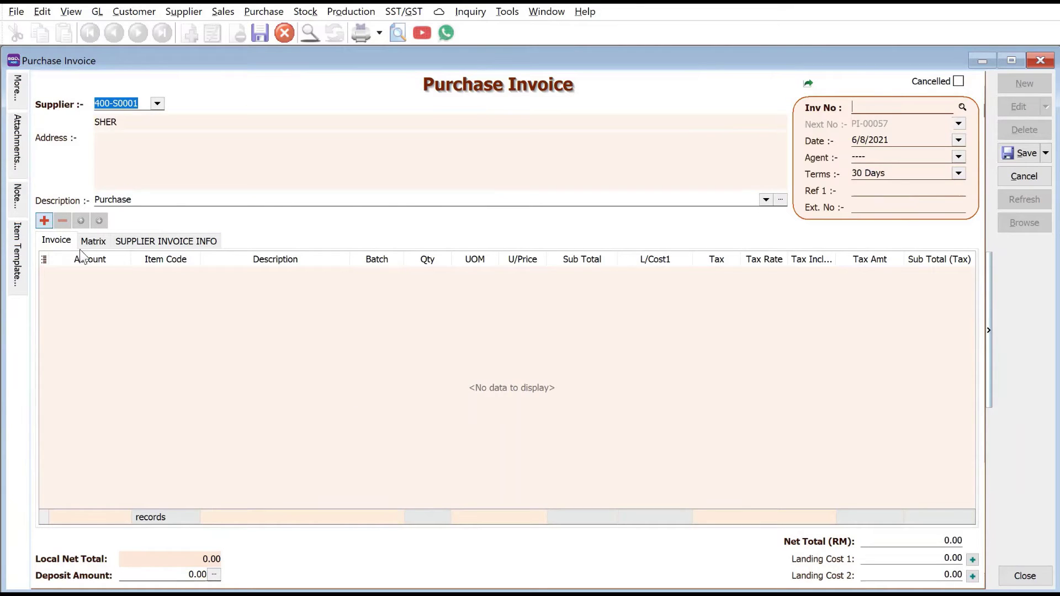
click(161, 274)
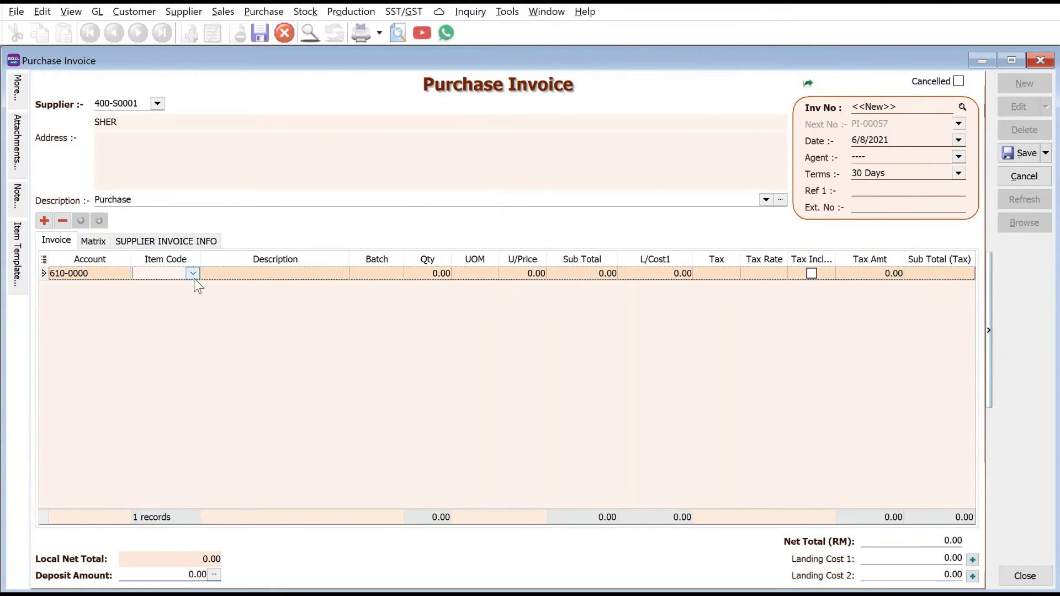
click(192, 274)
key(BackSpace)
key(BackSpace)
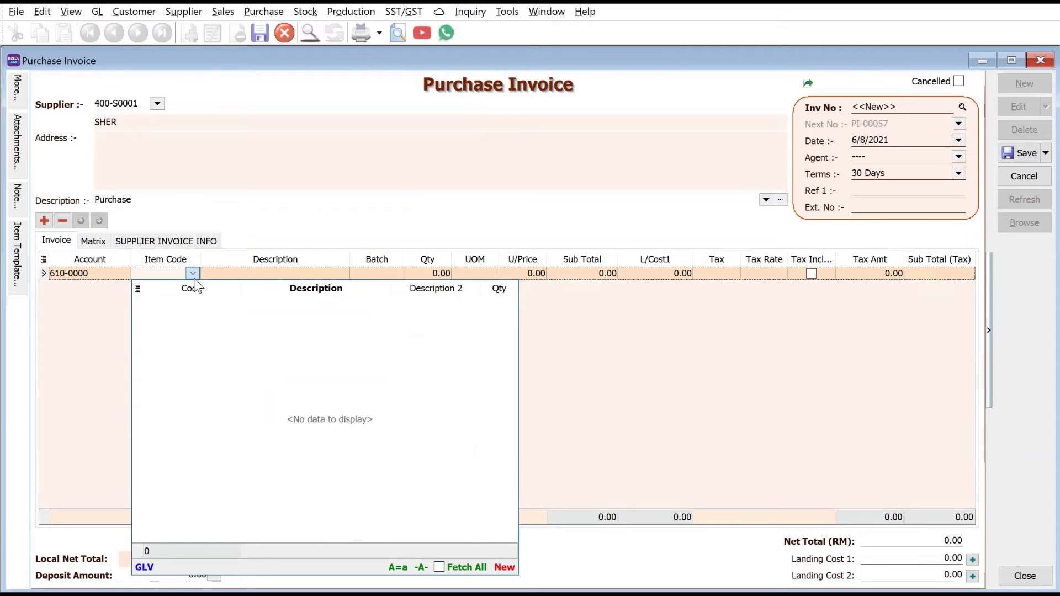
key(Return)
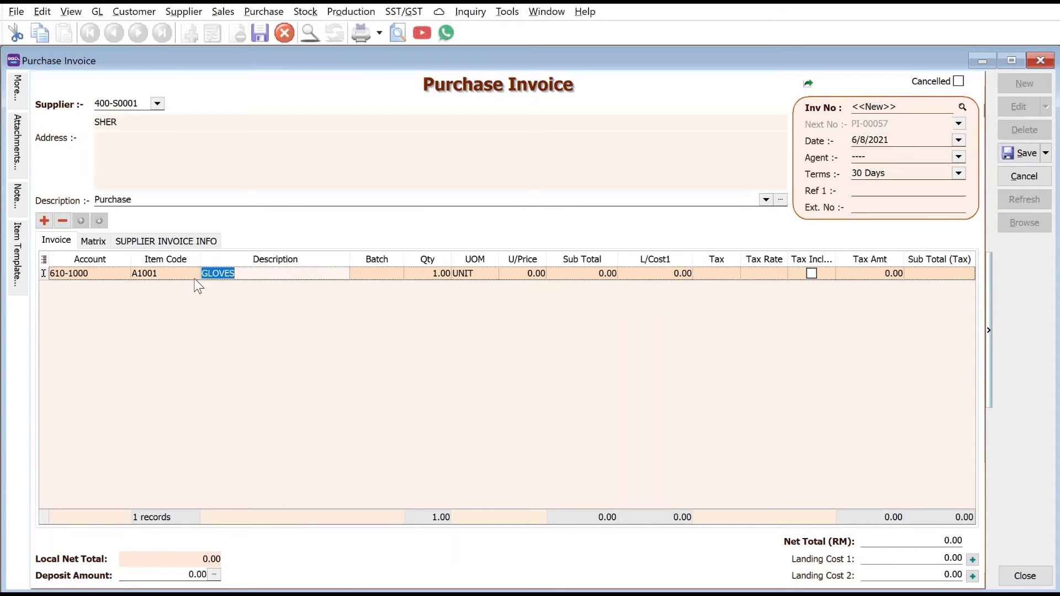
key(Return)
click(396, 274)
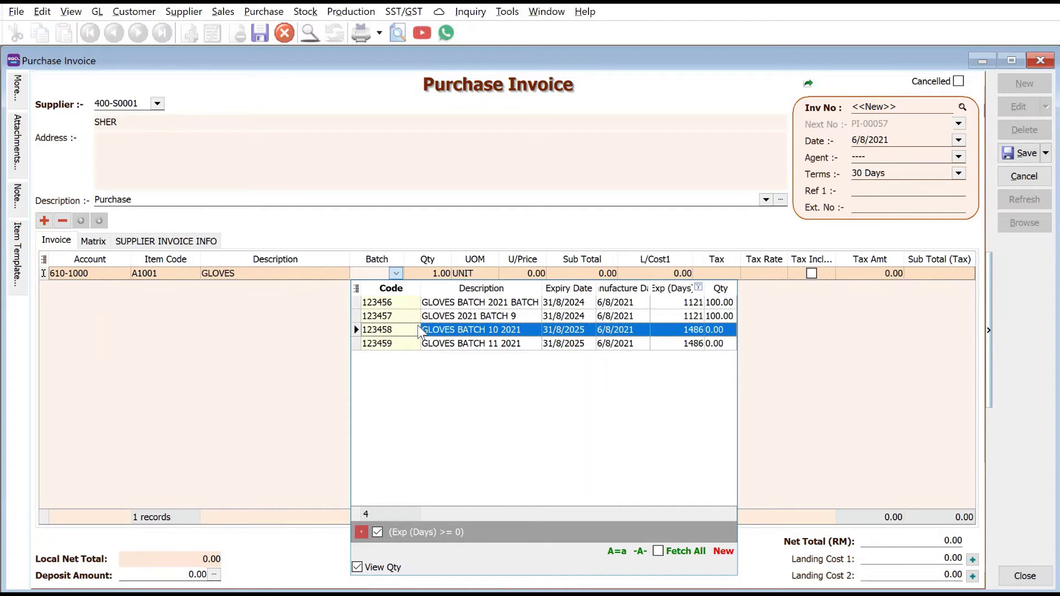
click(419, 330)
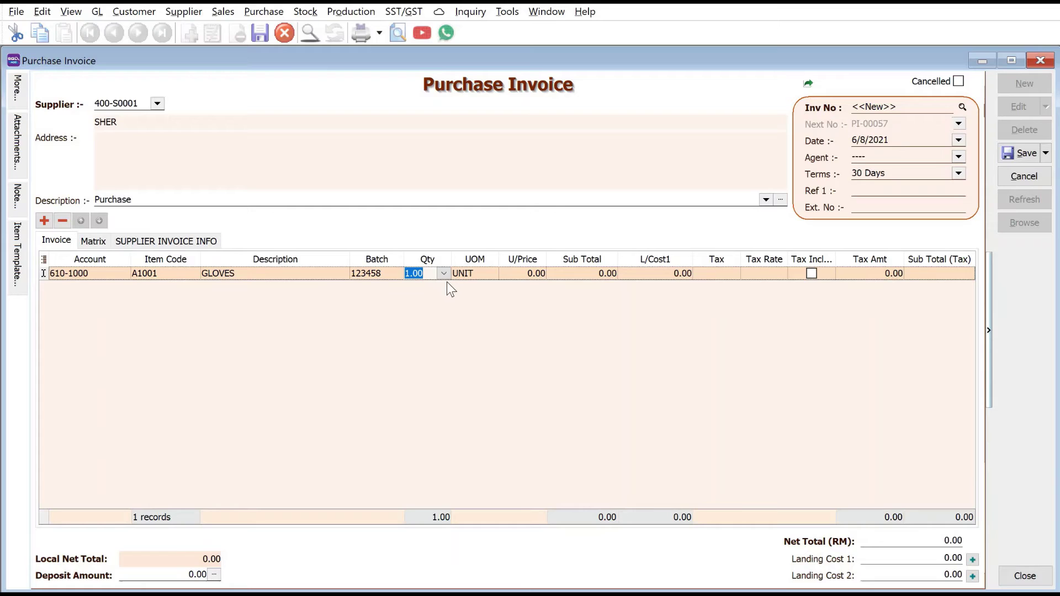
text(100)
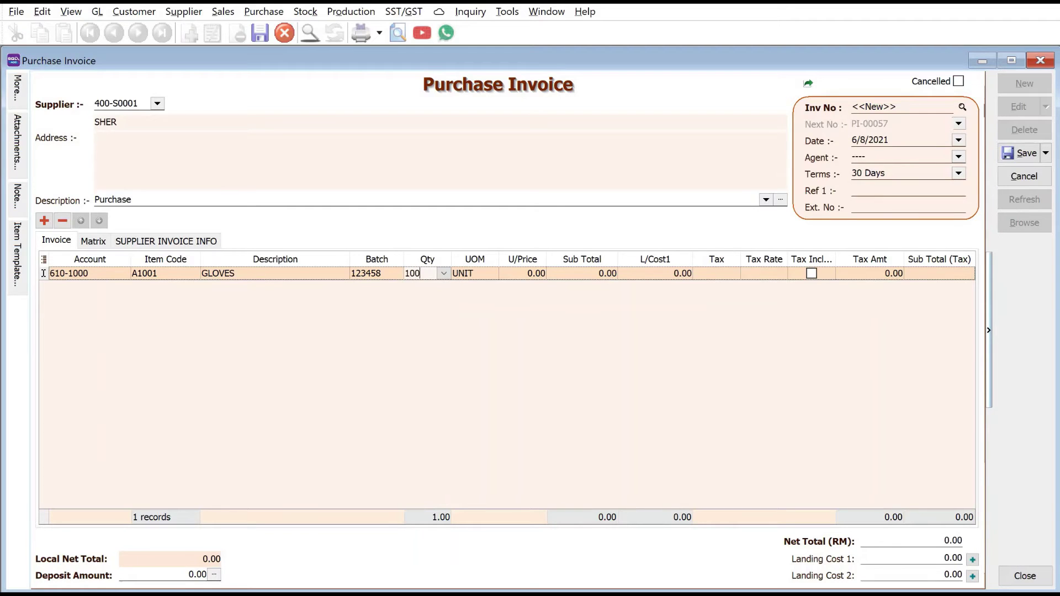
key(Tab)
key(Tab)
text(90)
key(Tab)
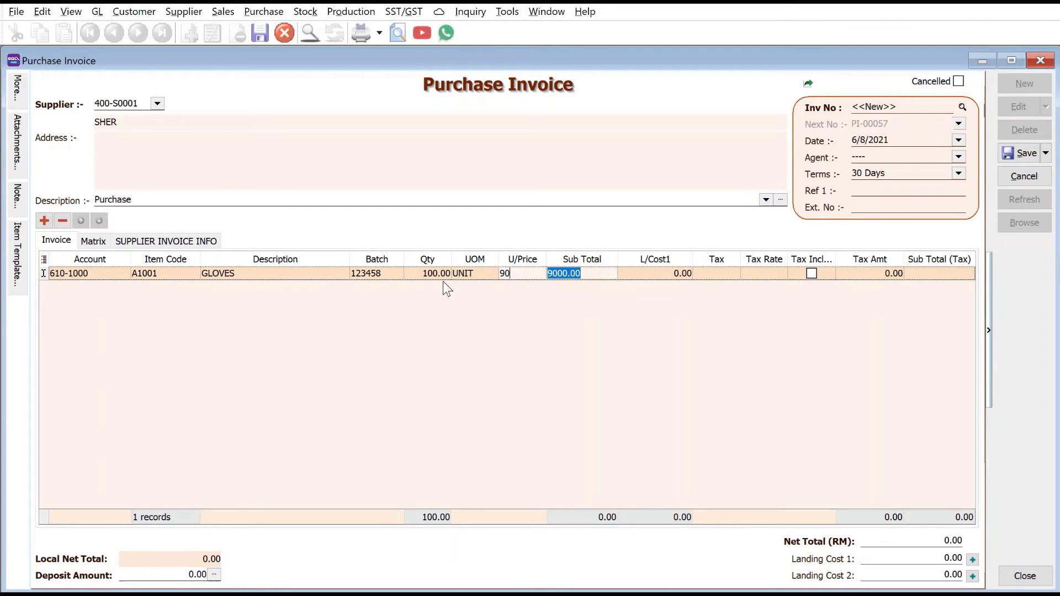
- Add a second line of 50 A1001 GLOVES in batch 123459 at 90, then save the invoice
click(45, 223)
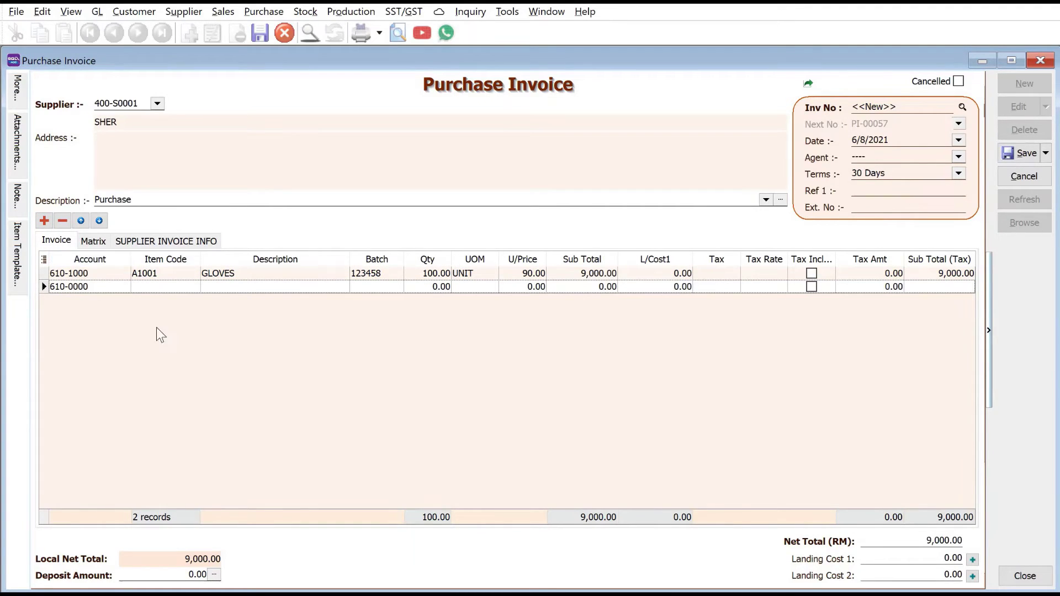
click(193, 287)
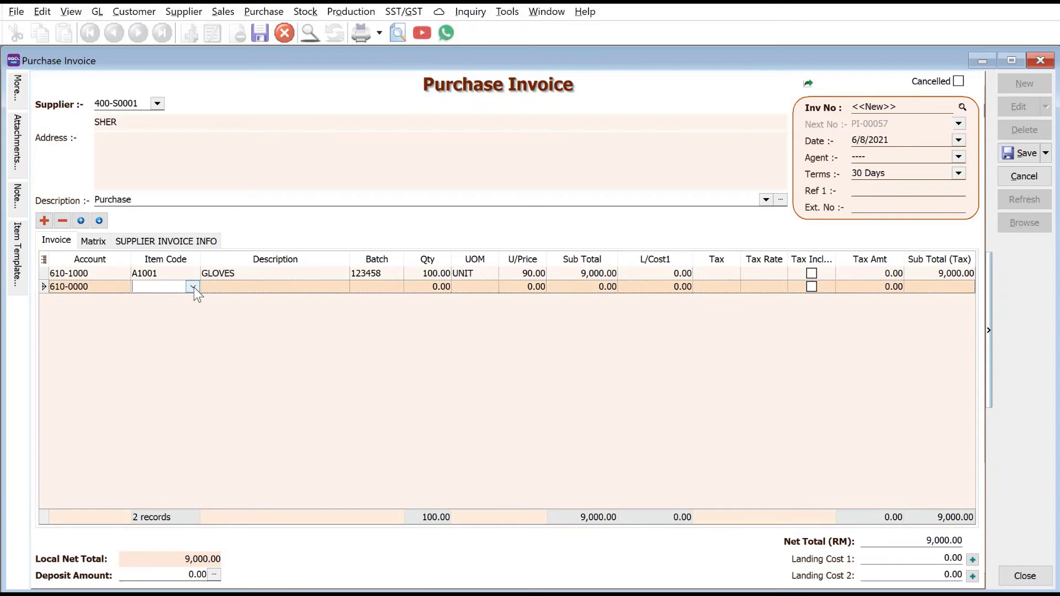
click(193, 286)
text(GLOVE)
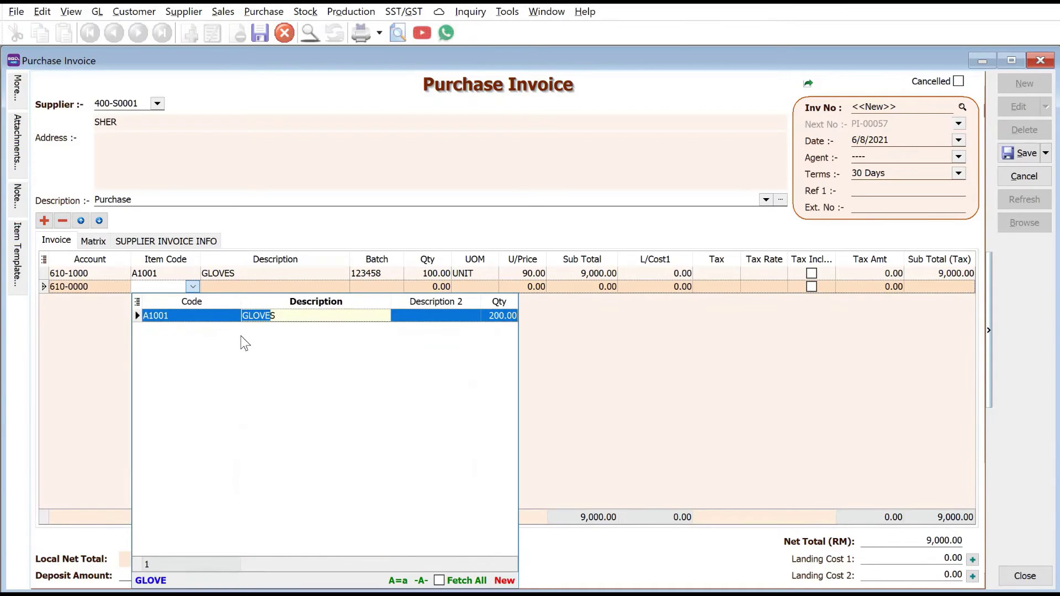
key(Return)
key(Tab)
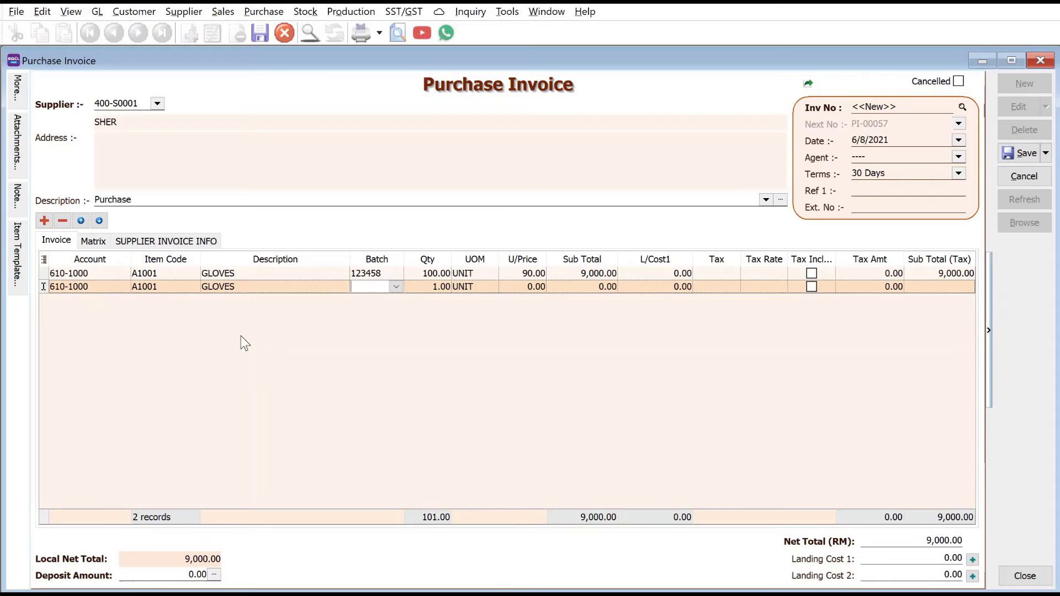
text(123)
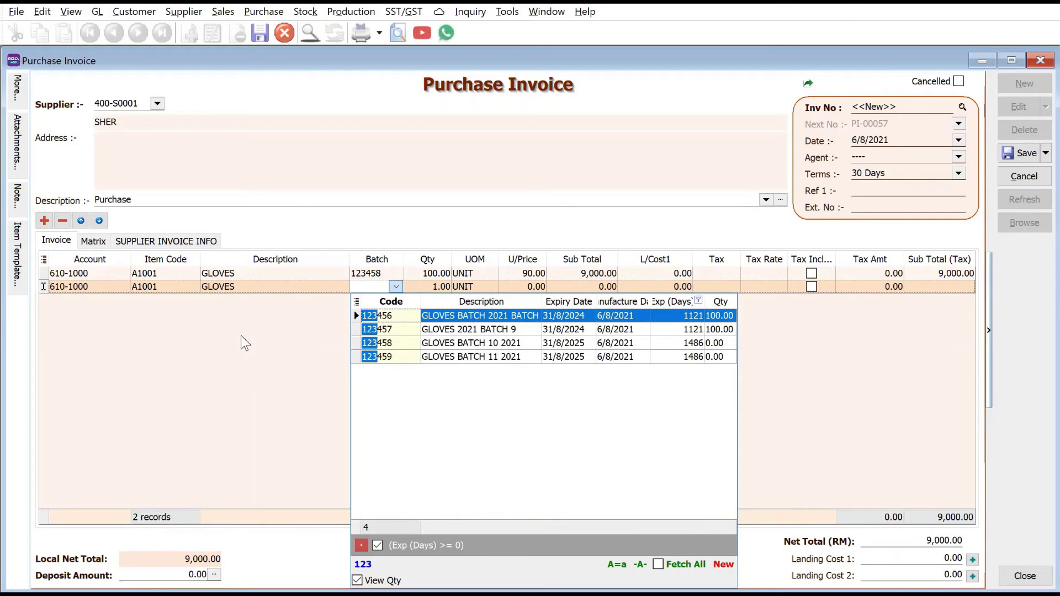
key(Down)
key(Down)
key(Down)
key(Return)
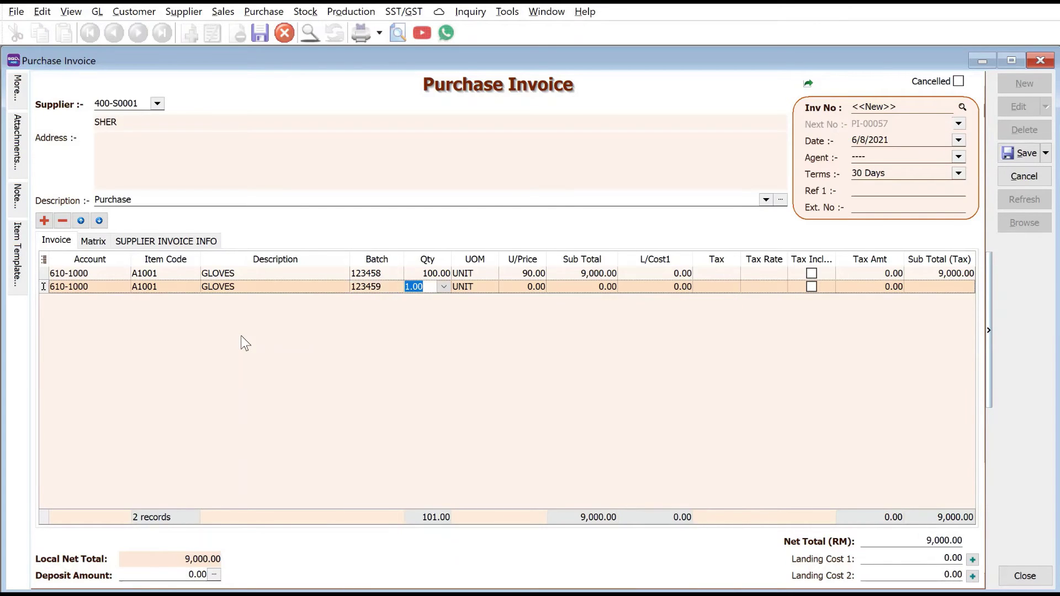
text(50)
key(Tab)
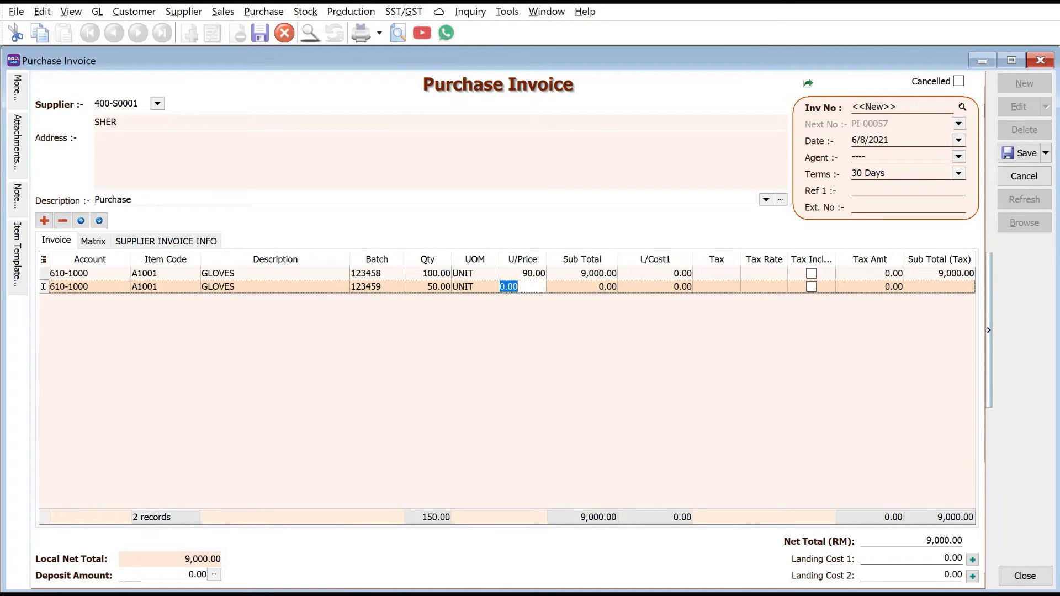
text(90)
key(Tab)
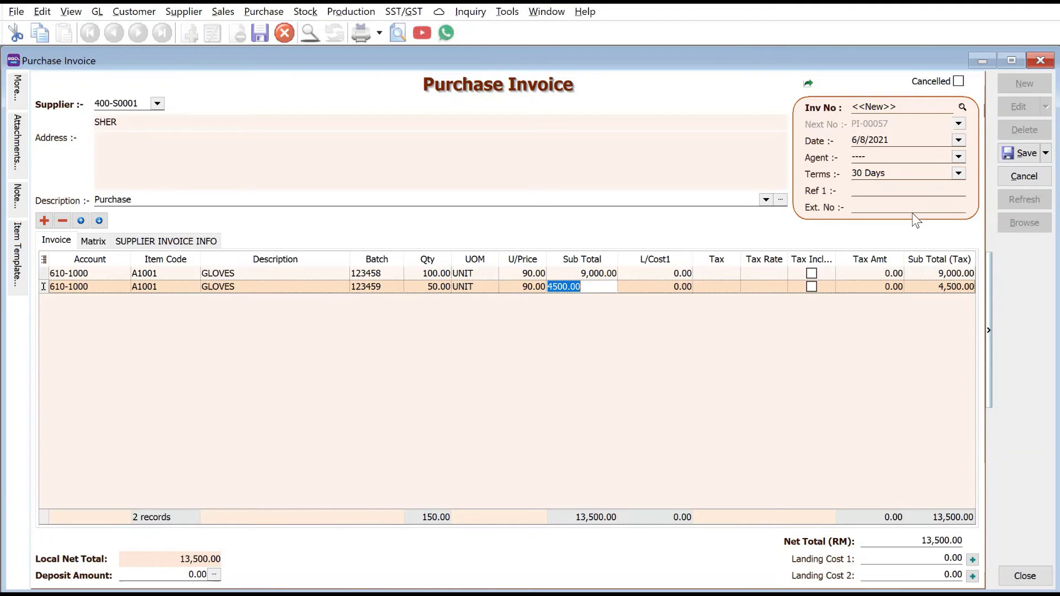
click(1020, 153)
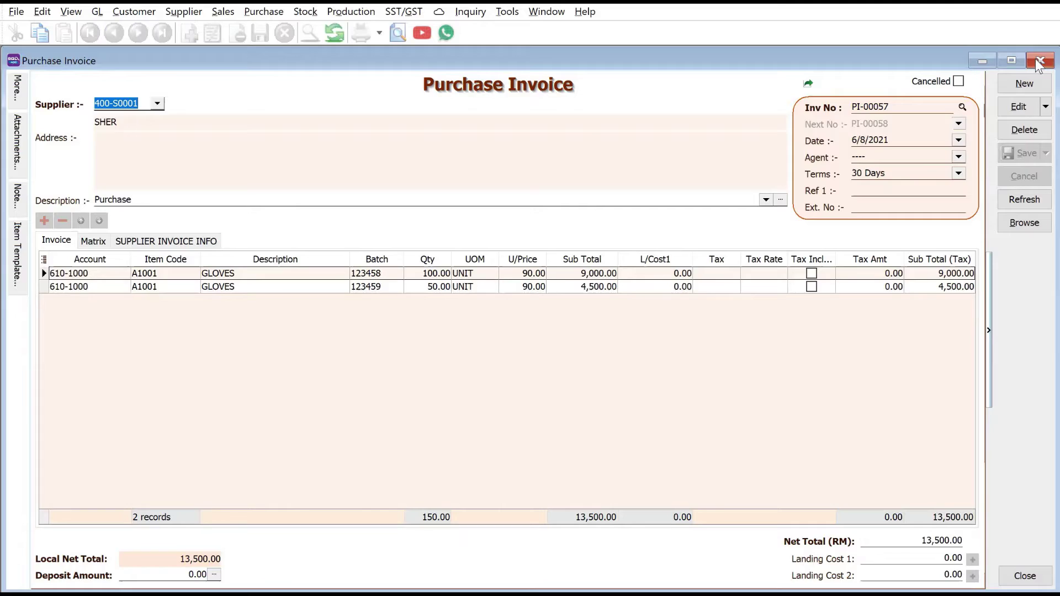
- Close the purchase invoice and go to the stock reports
click(1038, 62)
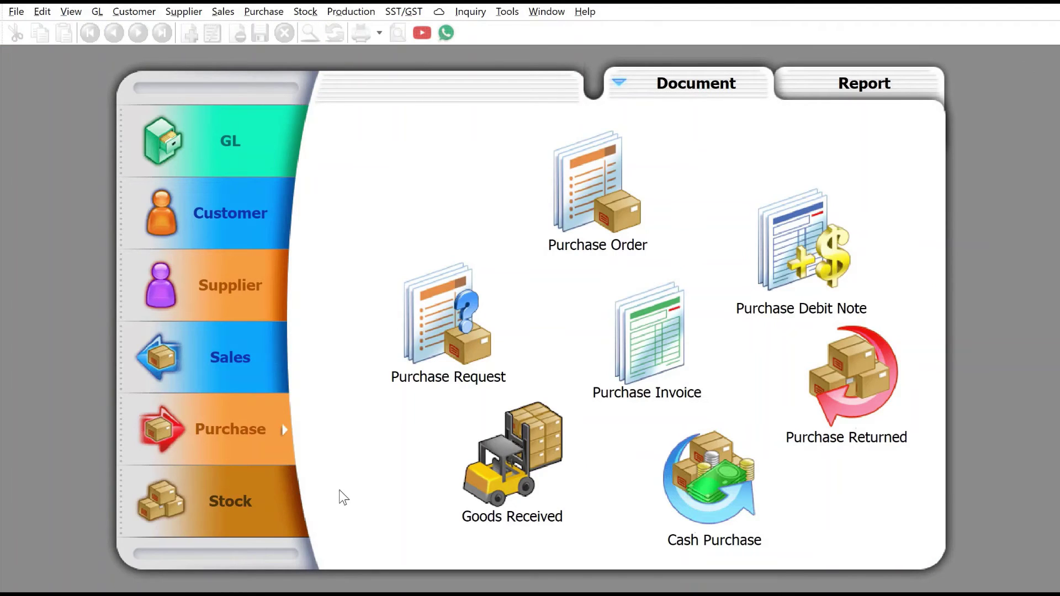
click(291, 517)
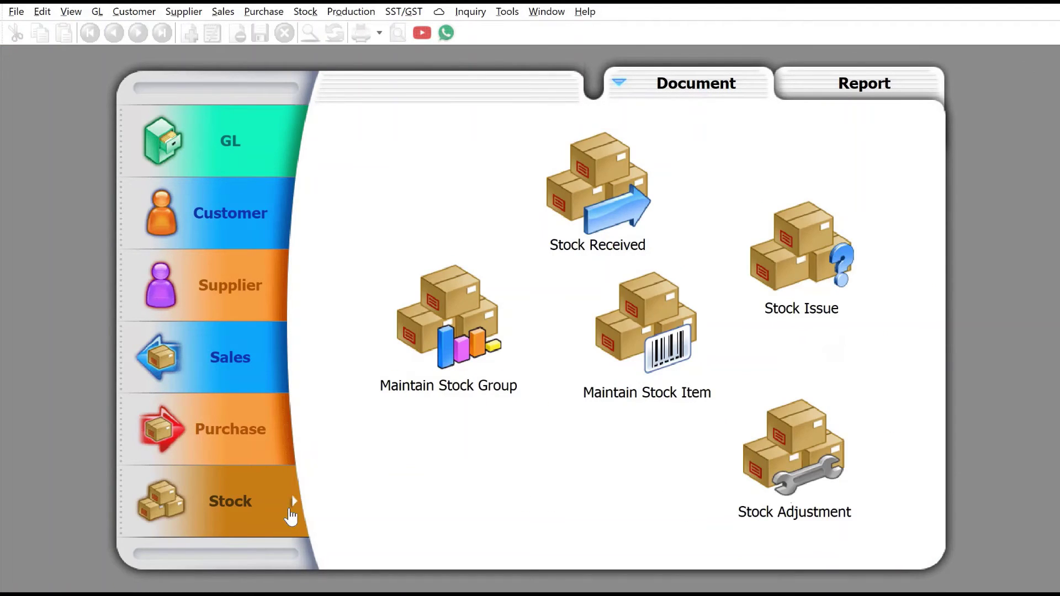
click(851, 102)
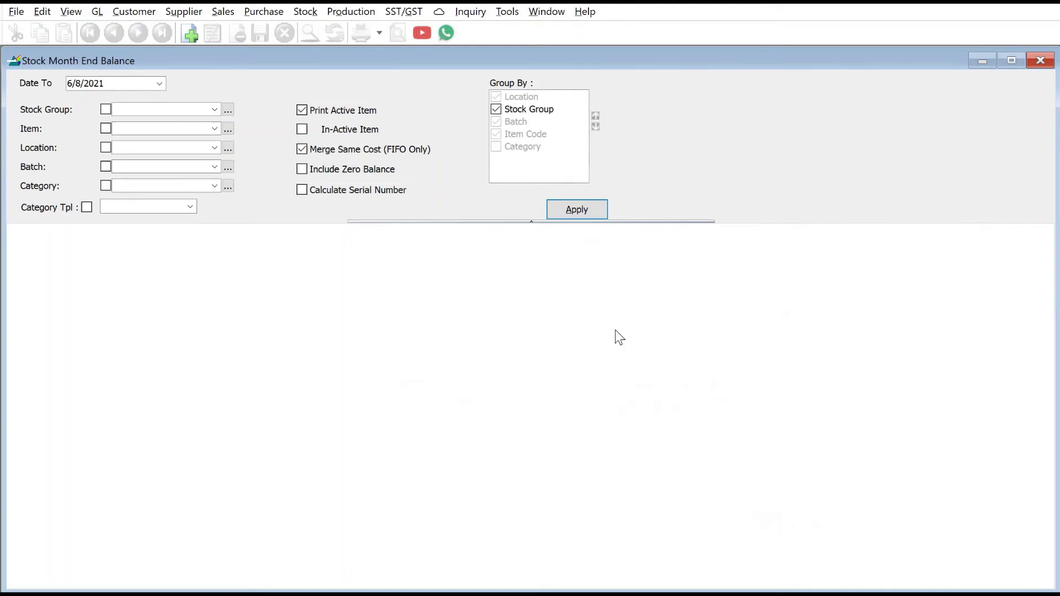
- Run Stock Month End Balance for A1001 and inspect costs of batches 123458 and 123459
click(215, 129)
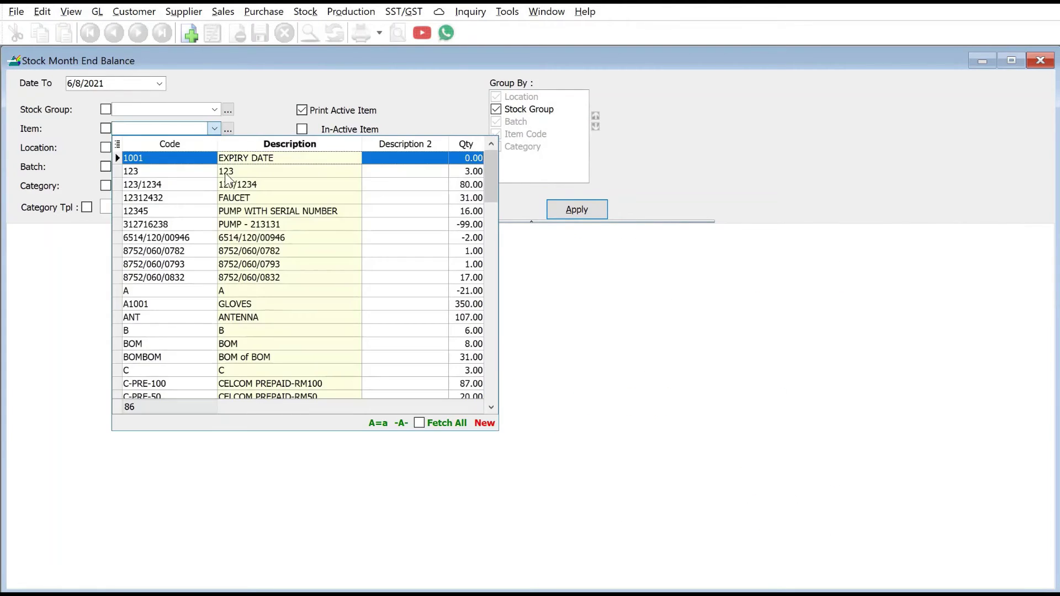
click(266, 307)
click(565, 213)
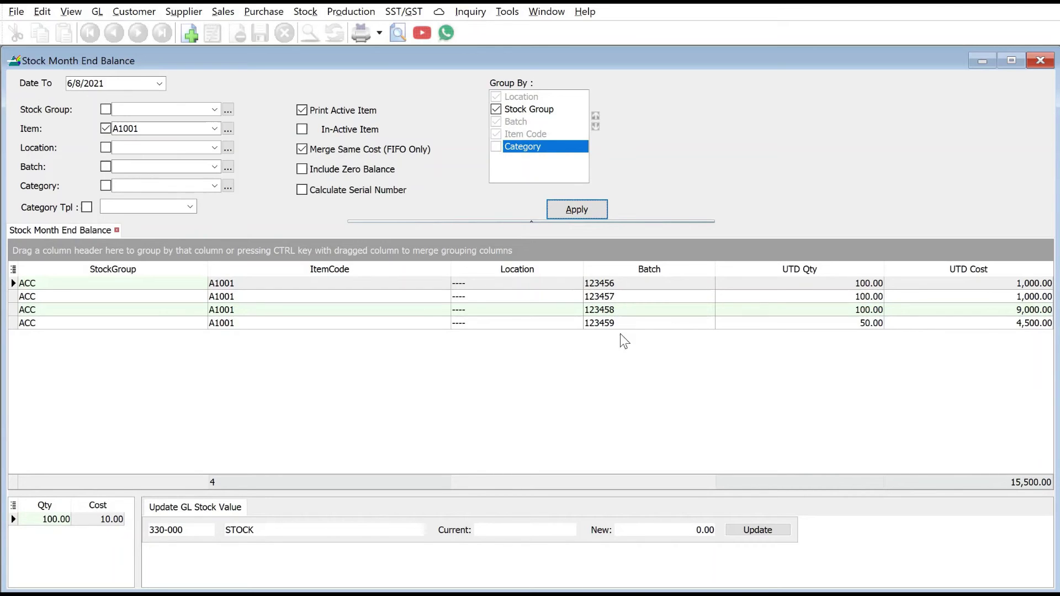
click(611, 309)
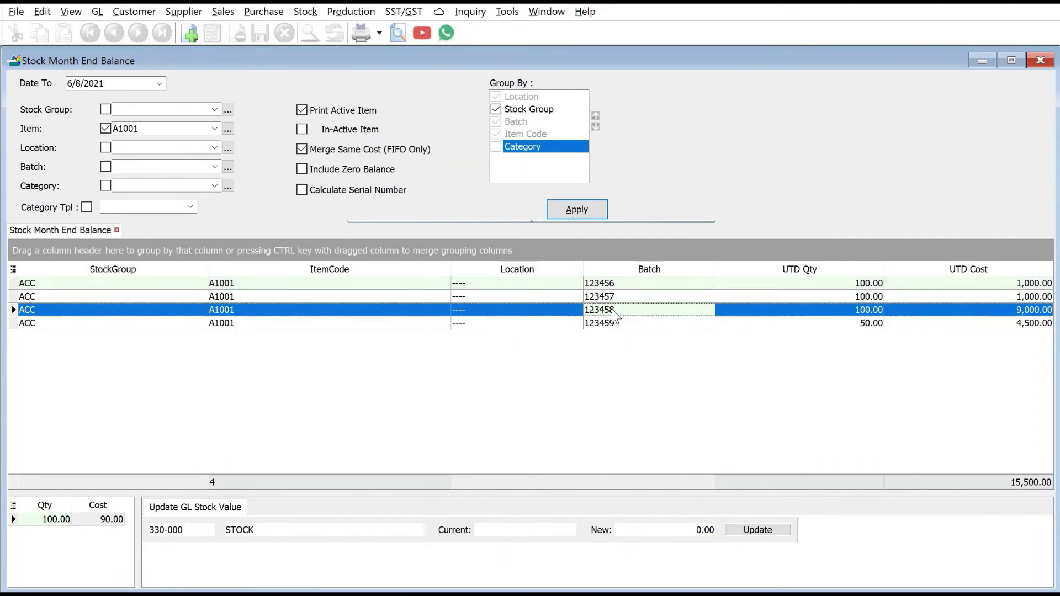
click(853, 326)
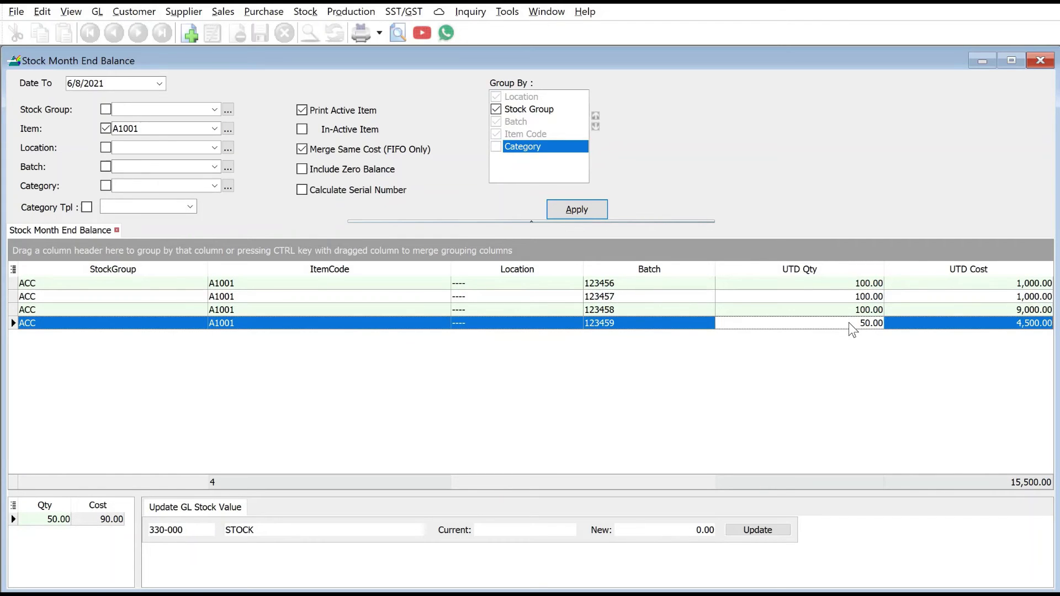
- Start a new sales invoice for customer CASH SALES
click(223, 11)
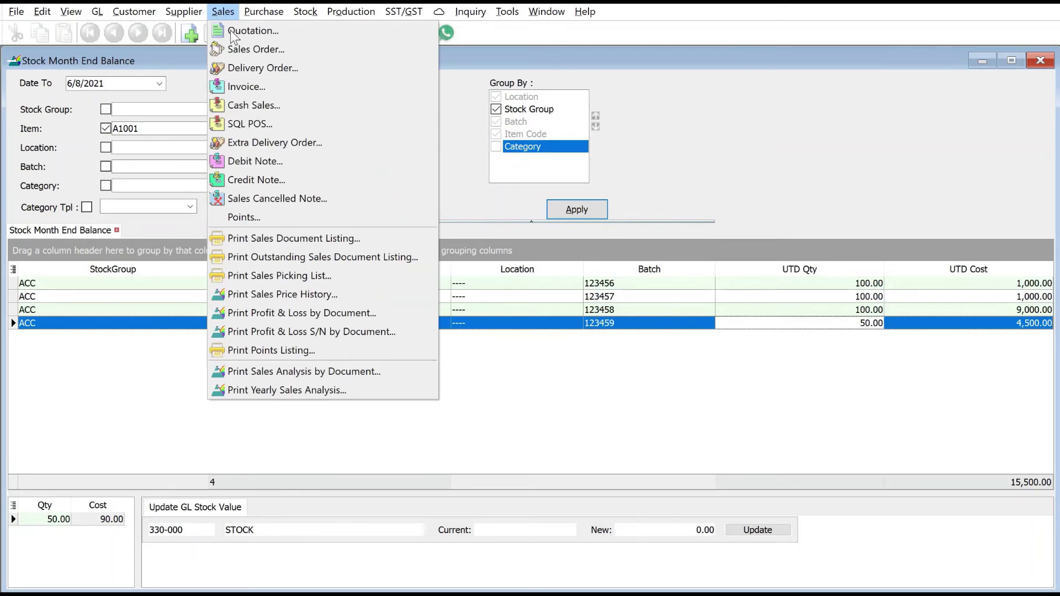
click(276, 88)
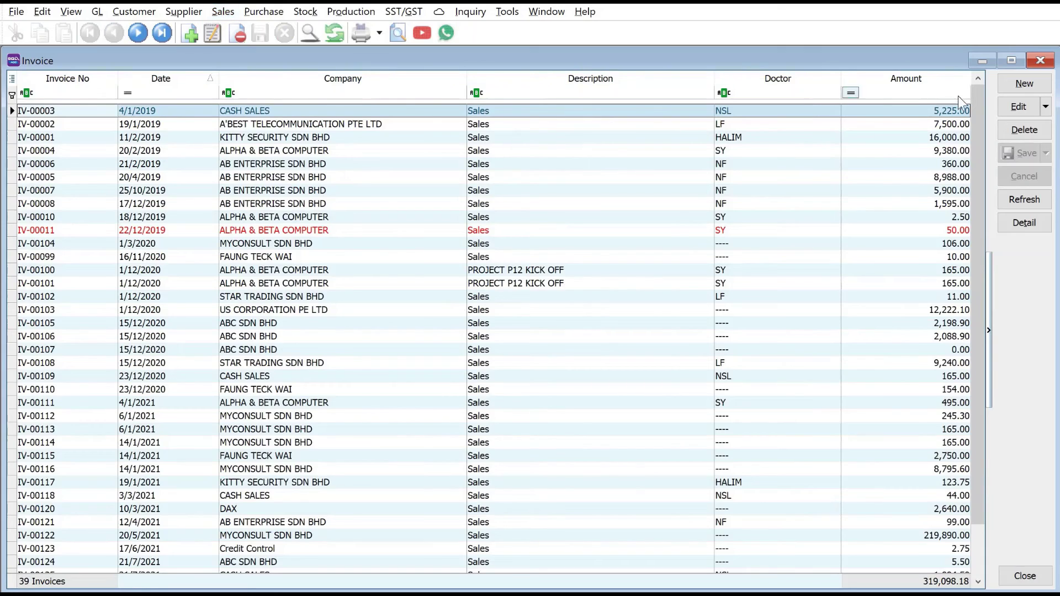
click(1024, 83)
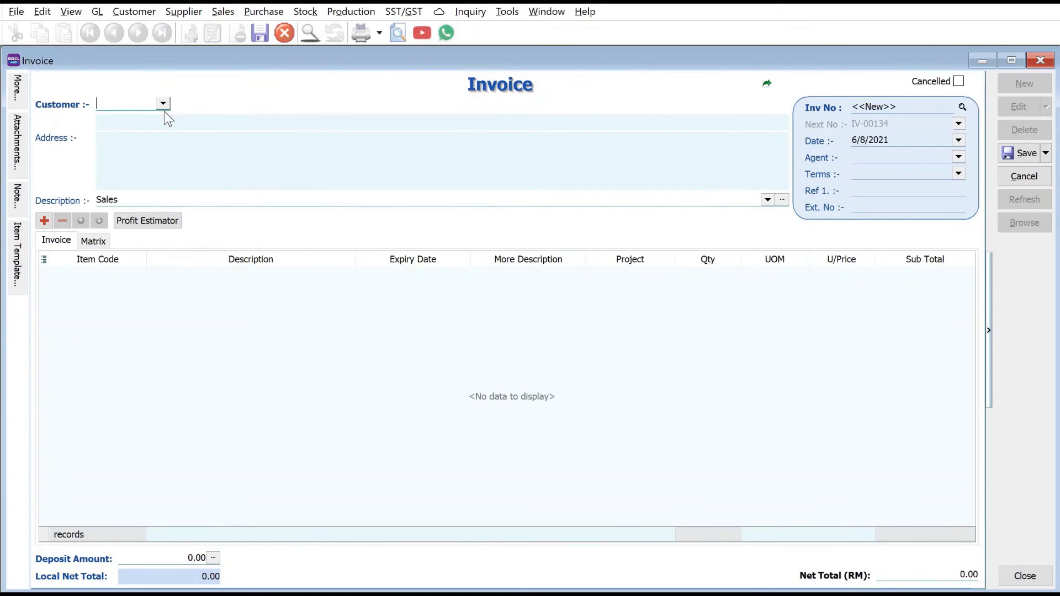
click(167, 106)
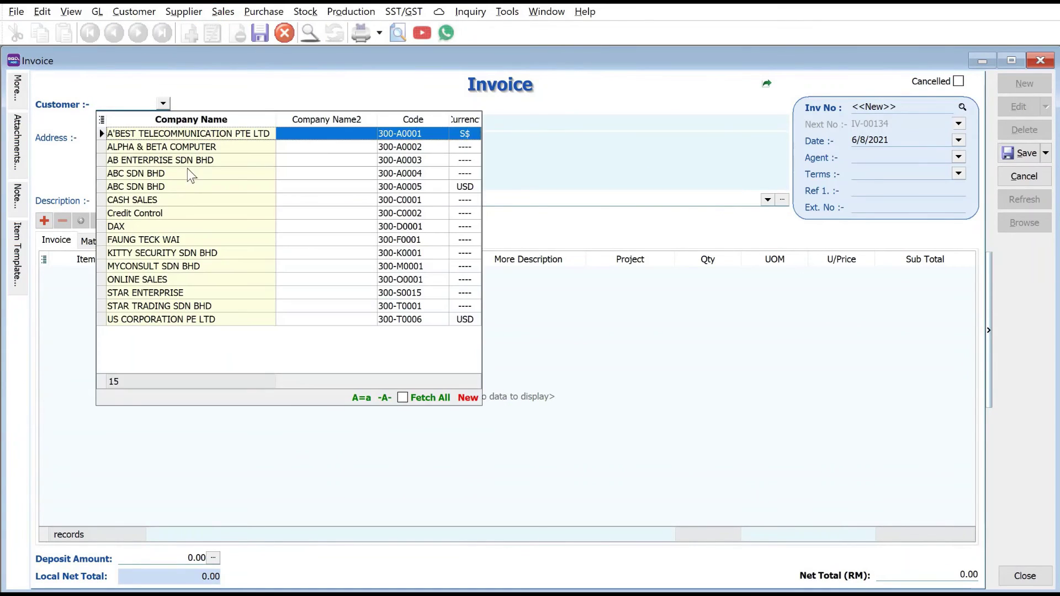
click(189, 205)
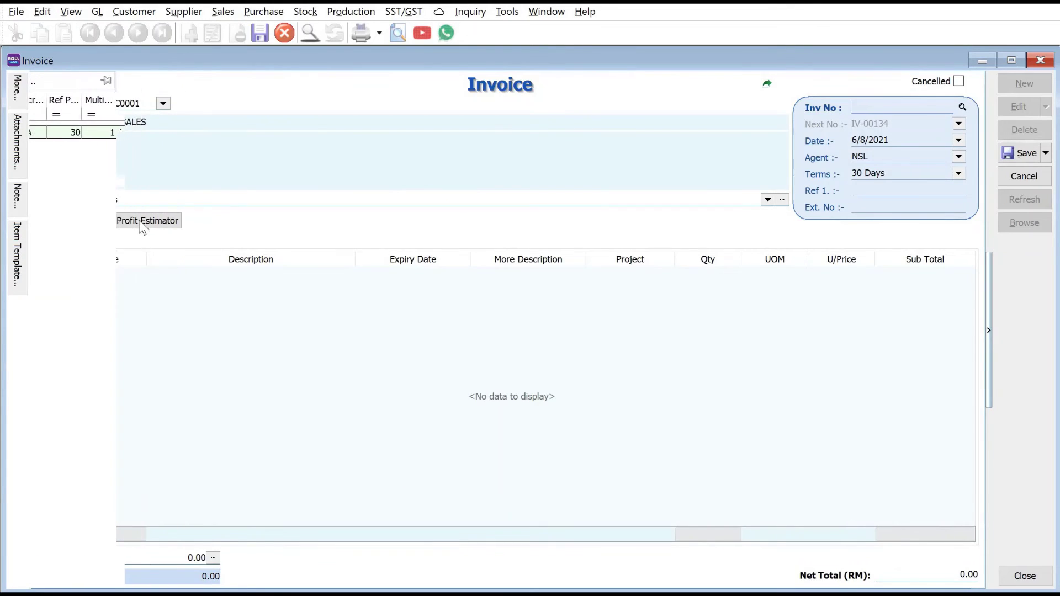
- Add an A1001 GLOVES line and show the Batch column in the item grid
click(44, 221)
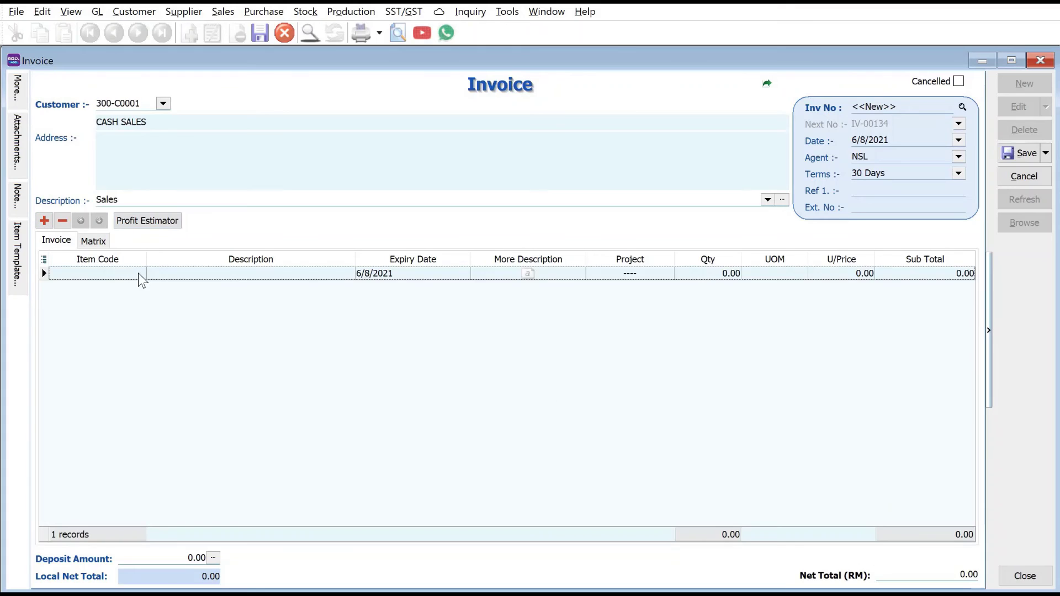
click(140, 274)
text(A1001)
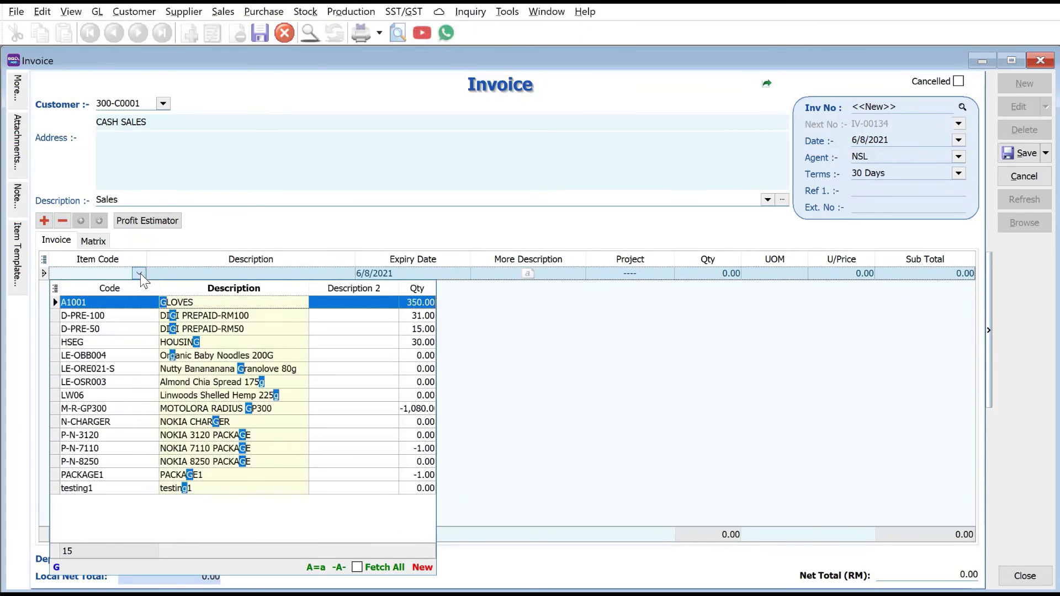
key(Return)
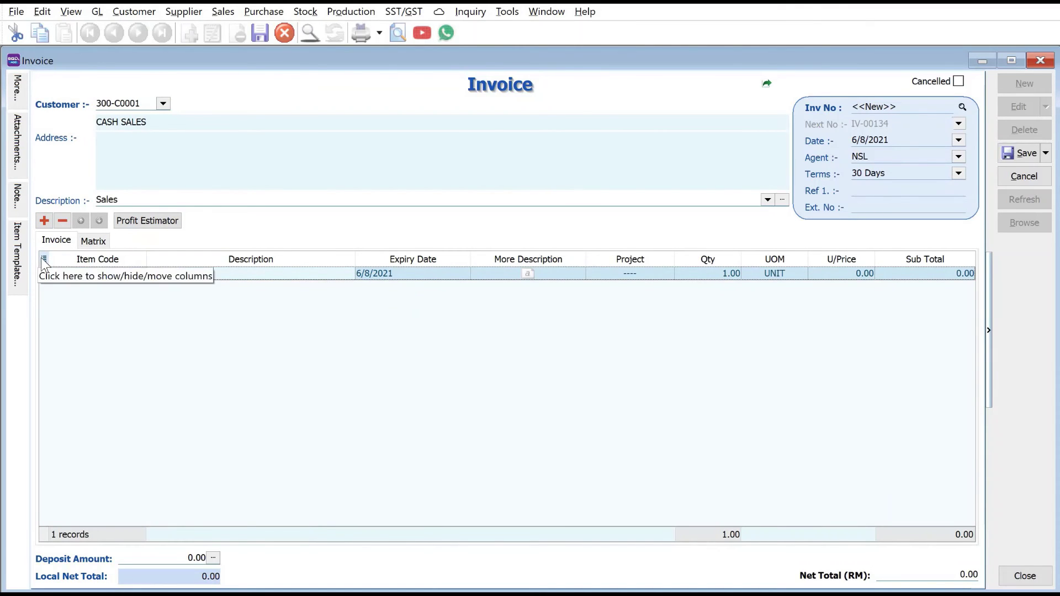
click(44, 260)
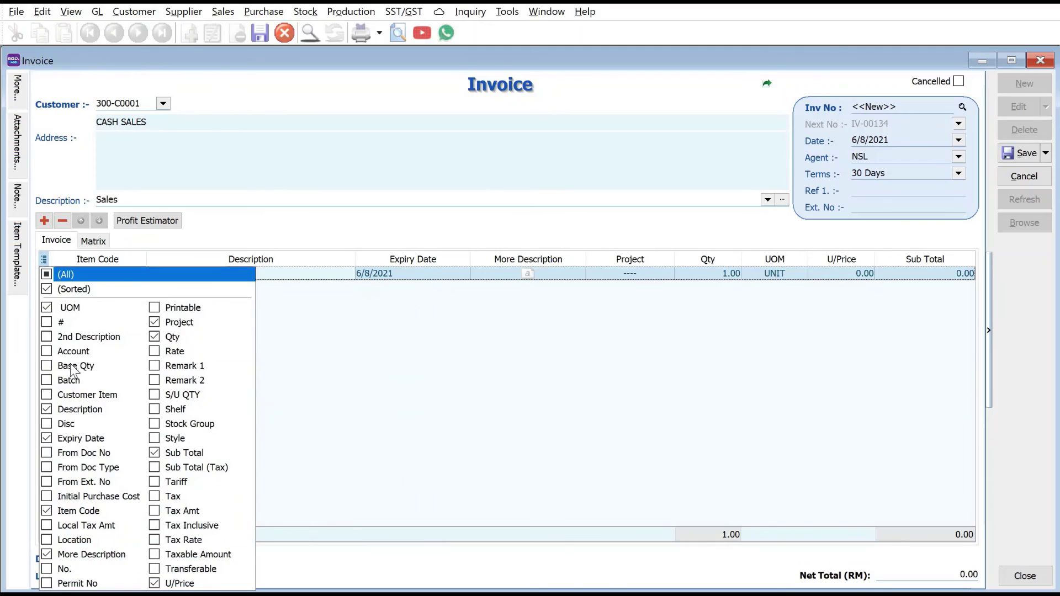
click(55, 381)
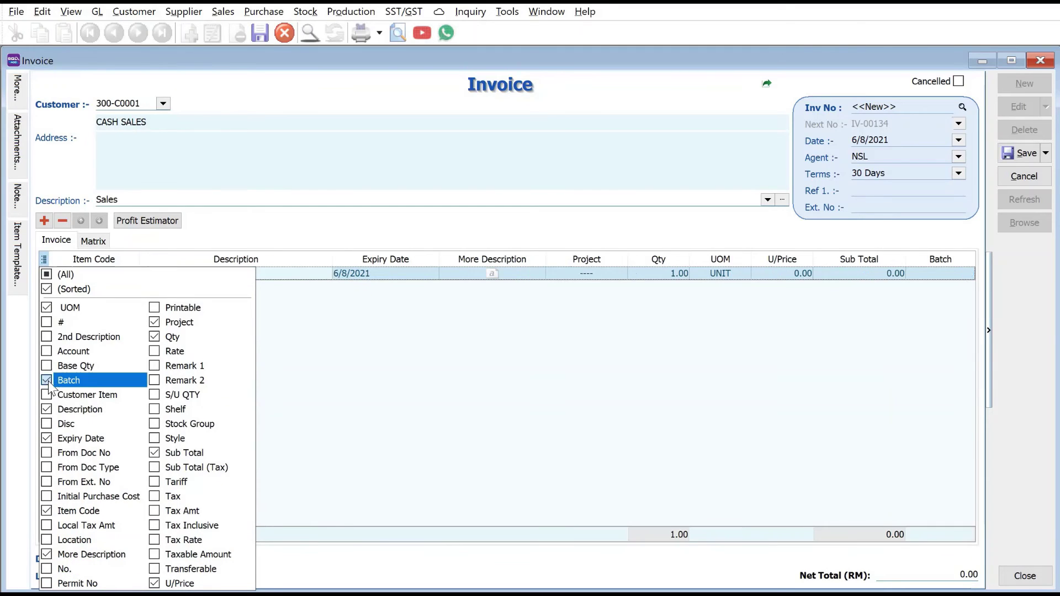
click(355, 374)
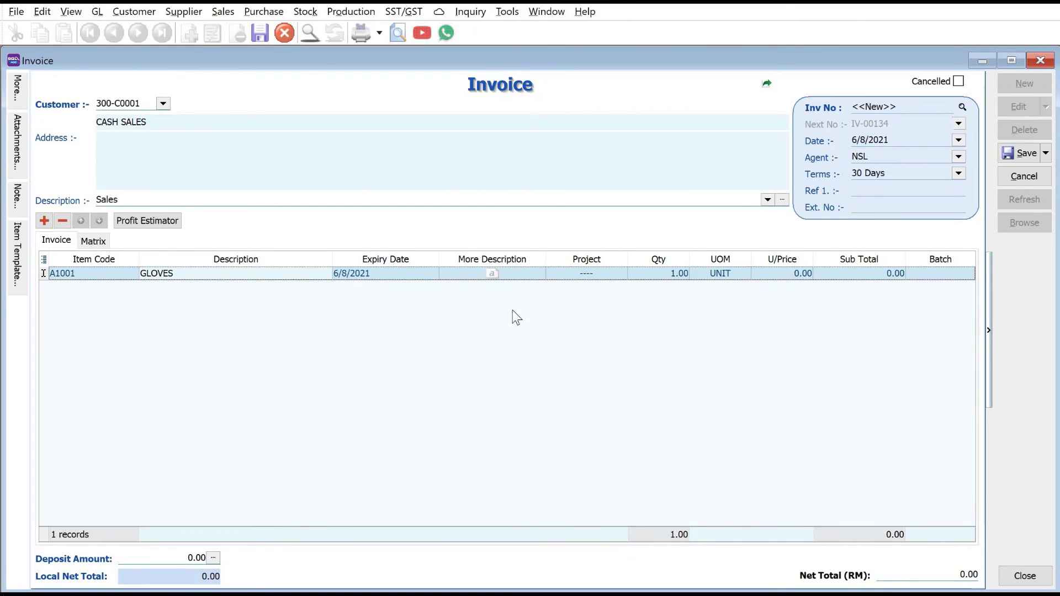
- Assign batch 123458 to the GLOVES line
click(937, 273)
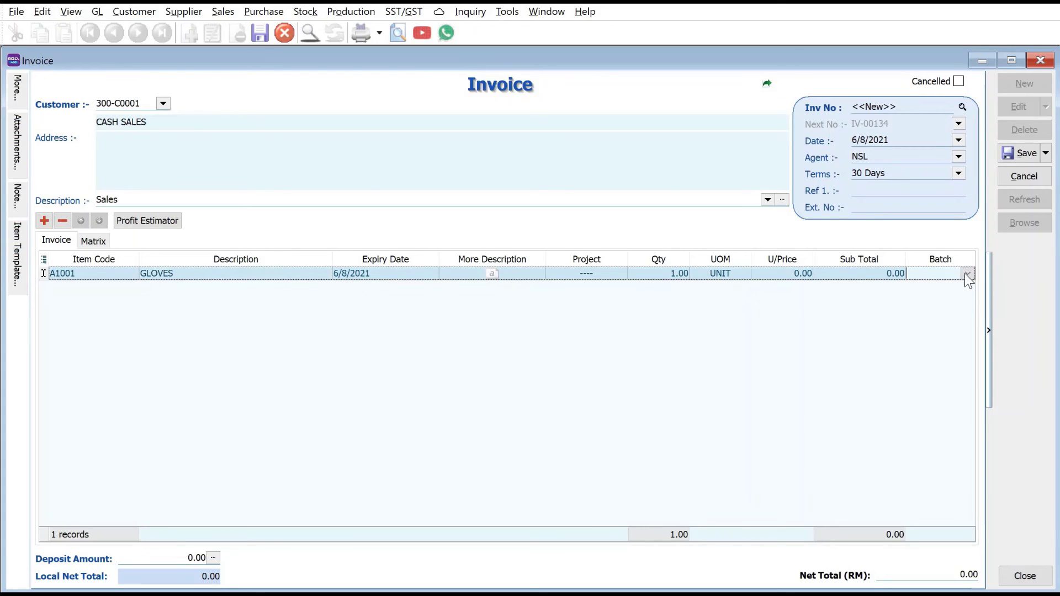
click(966, 274)
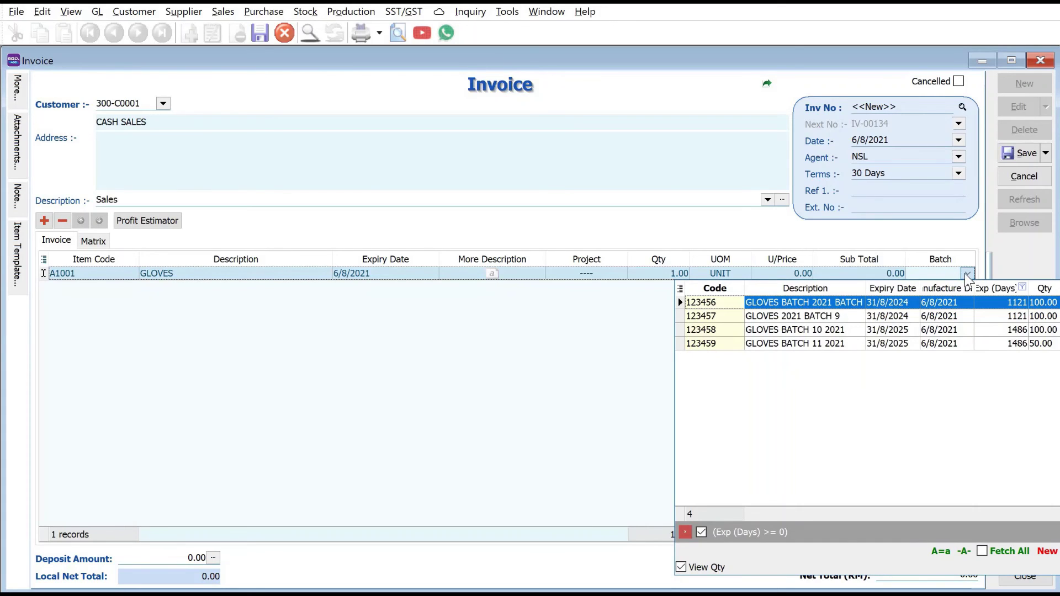
key(Down)
key(Down)
key(Up)
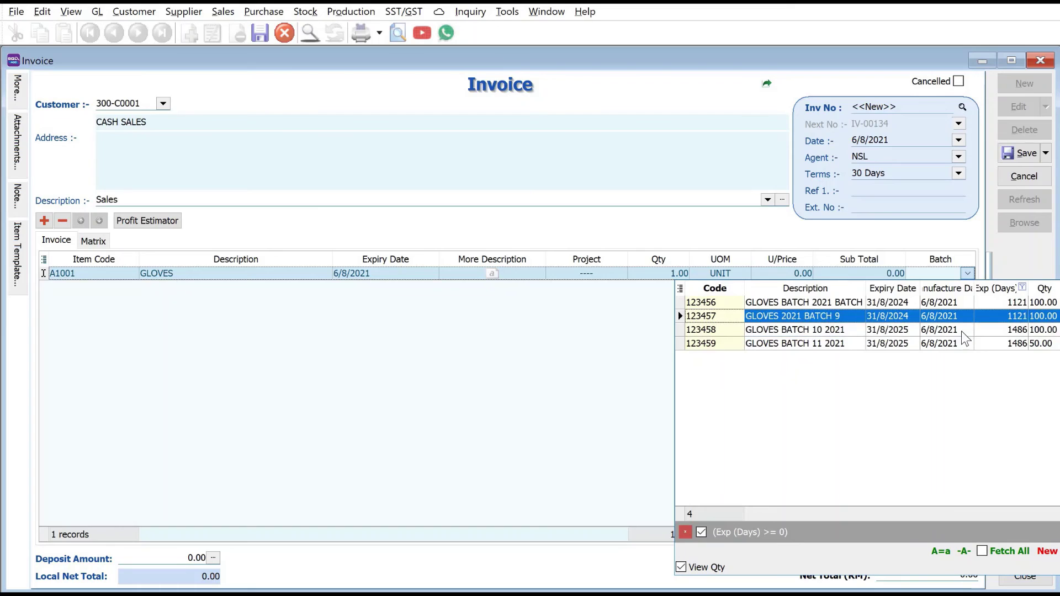
key(Up)
key(Down)
key(Down)
key(Up)
key(Up)
key(Down)
key(Down)
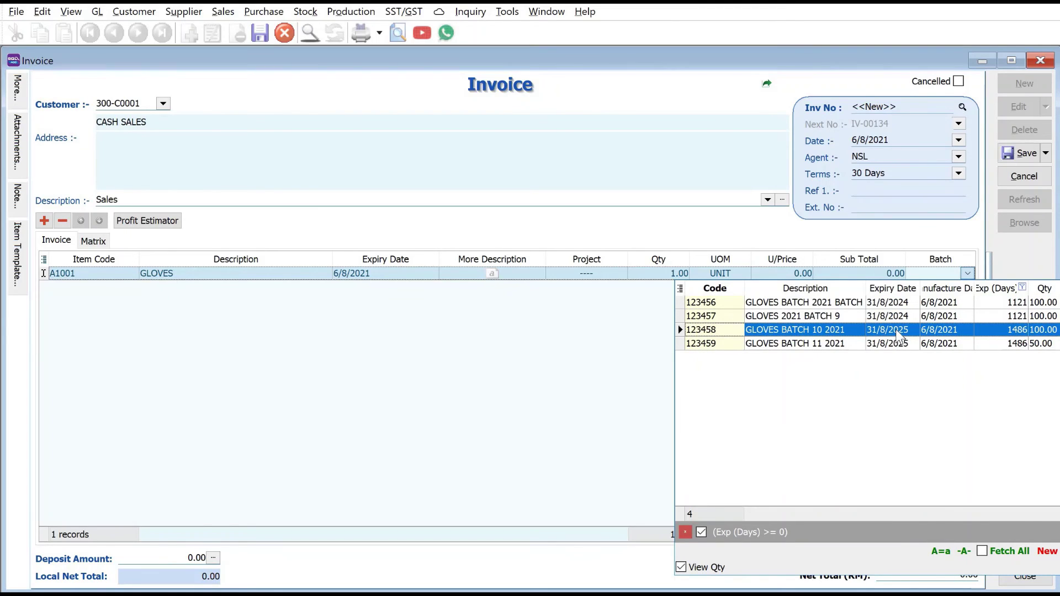
double_click(898, 334)
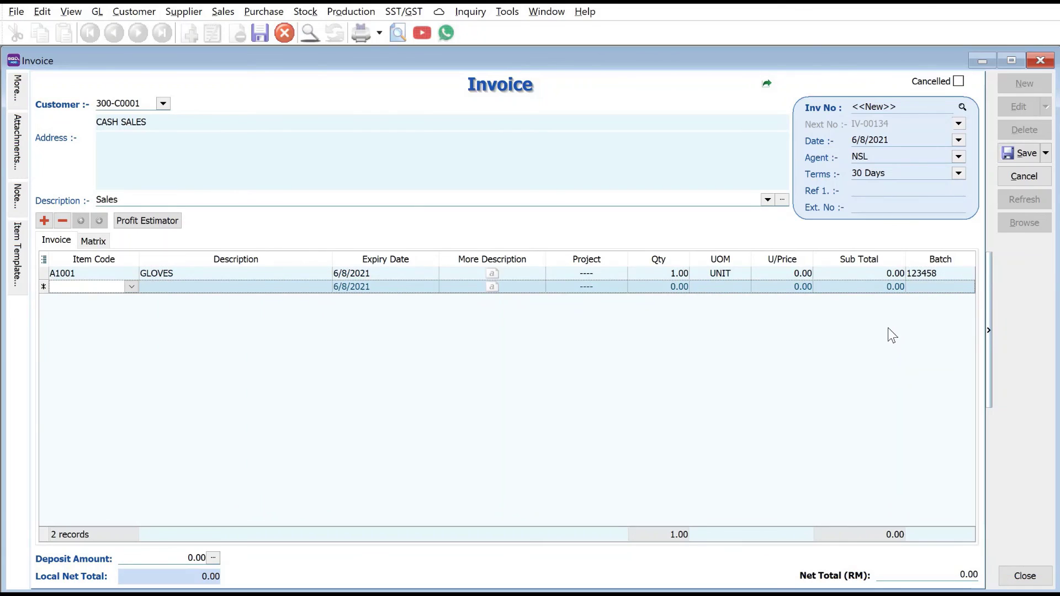
- Set the unit price to 150, save invoice IV-00134, and close it
click(773, 273)
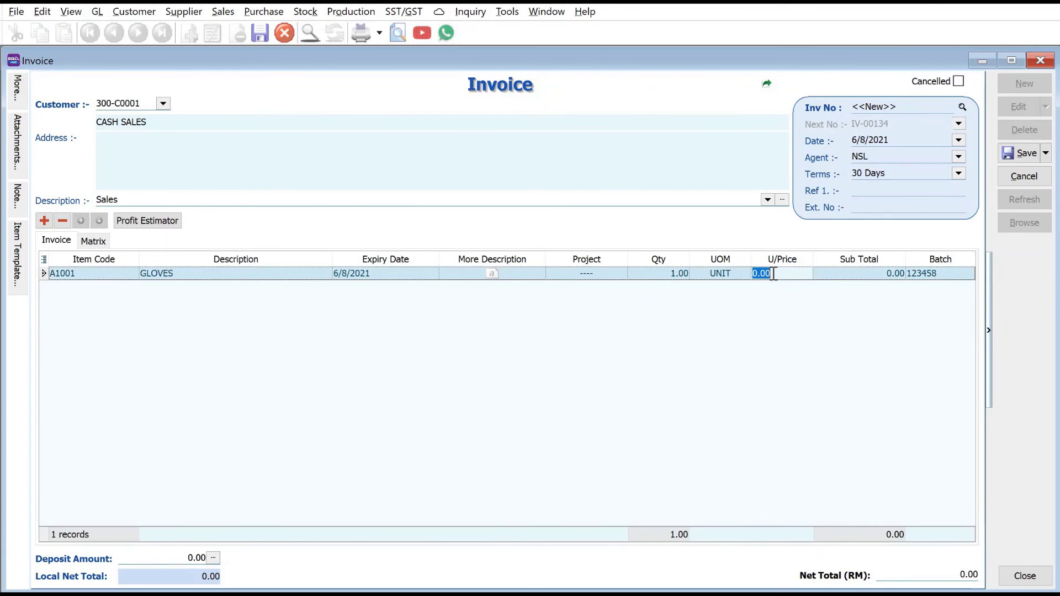
text(150)
key(Tab)
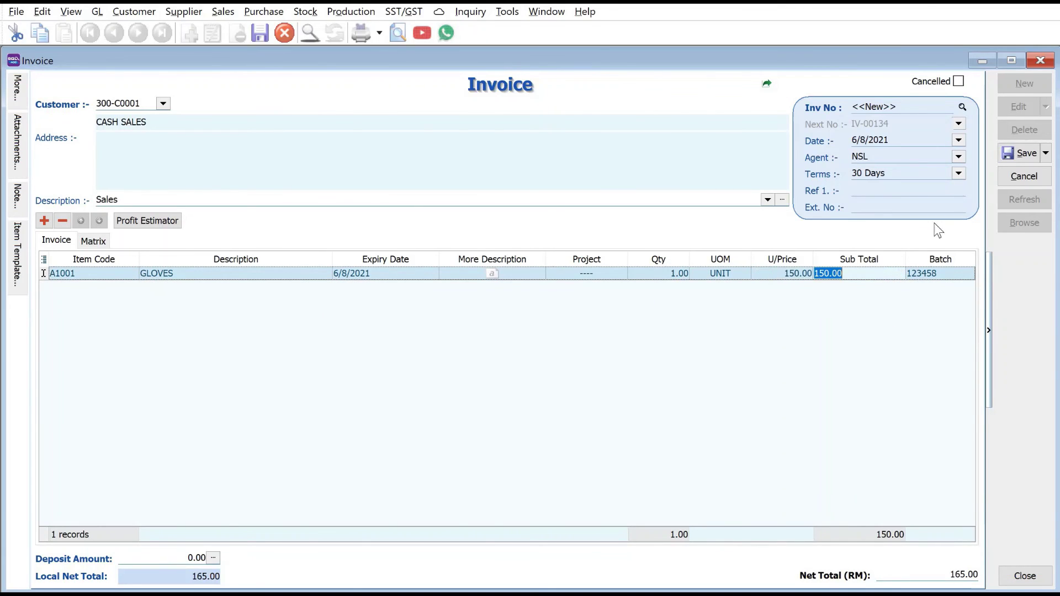
click(1018, 154)
click(1042, 60)
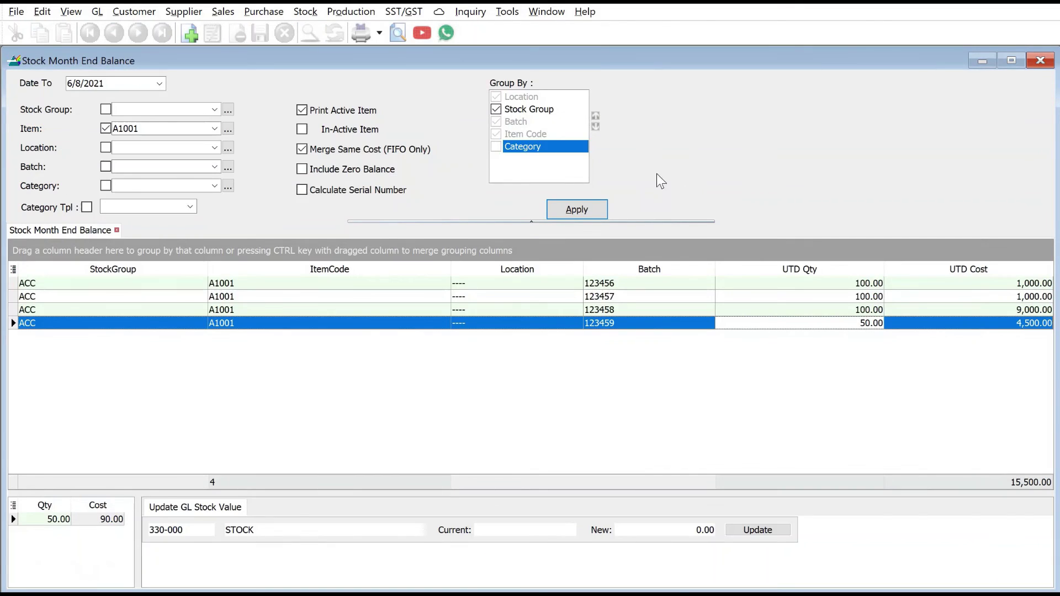
- Rerun Stock Month End Balance and confirm batch 123458 shows 99.00 units worth 8,910.00
click(595, 207)
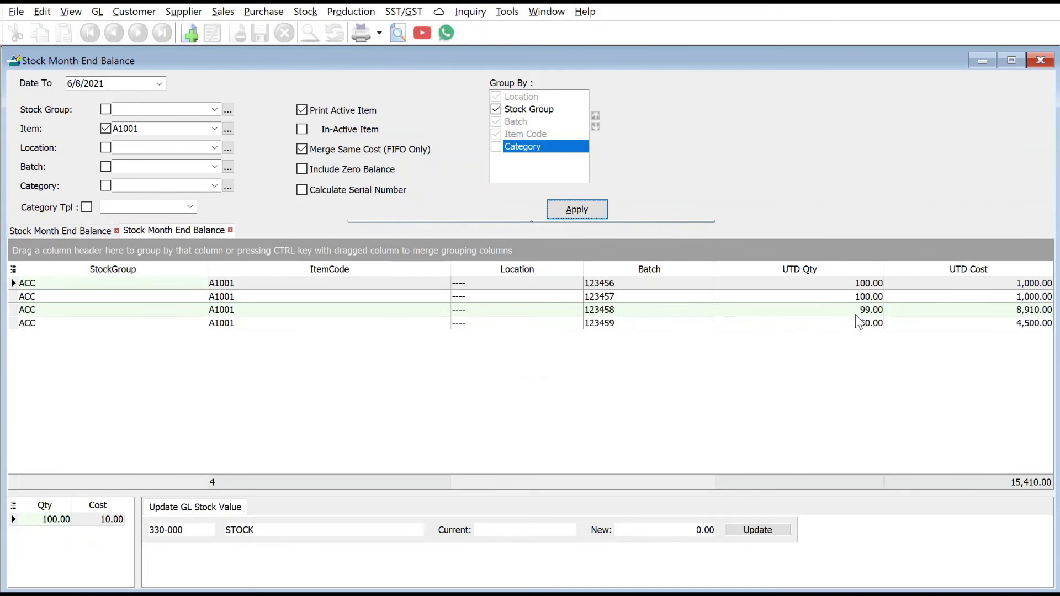
click(860, 313)
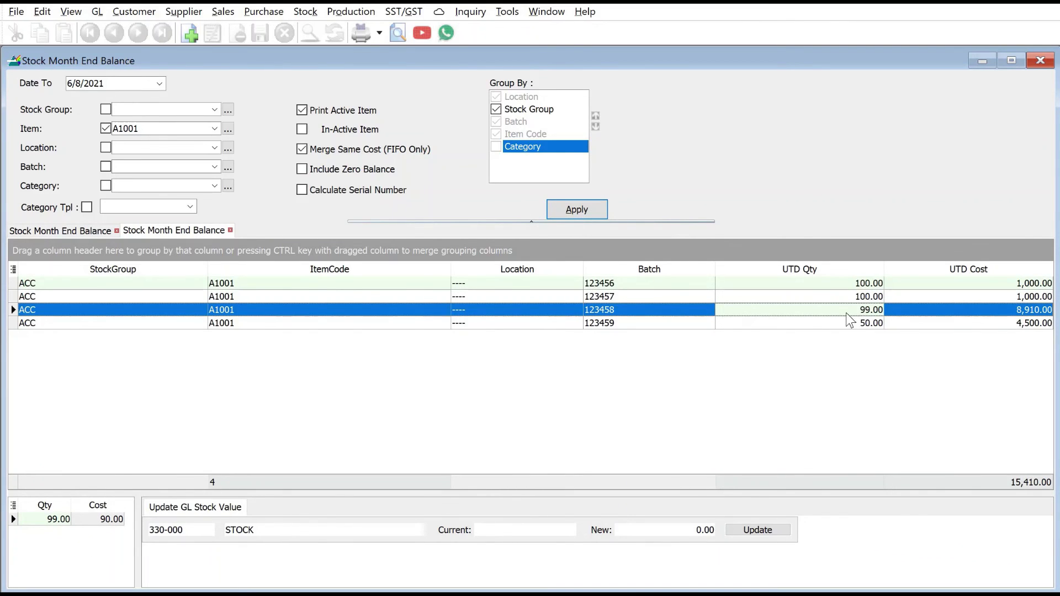